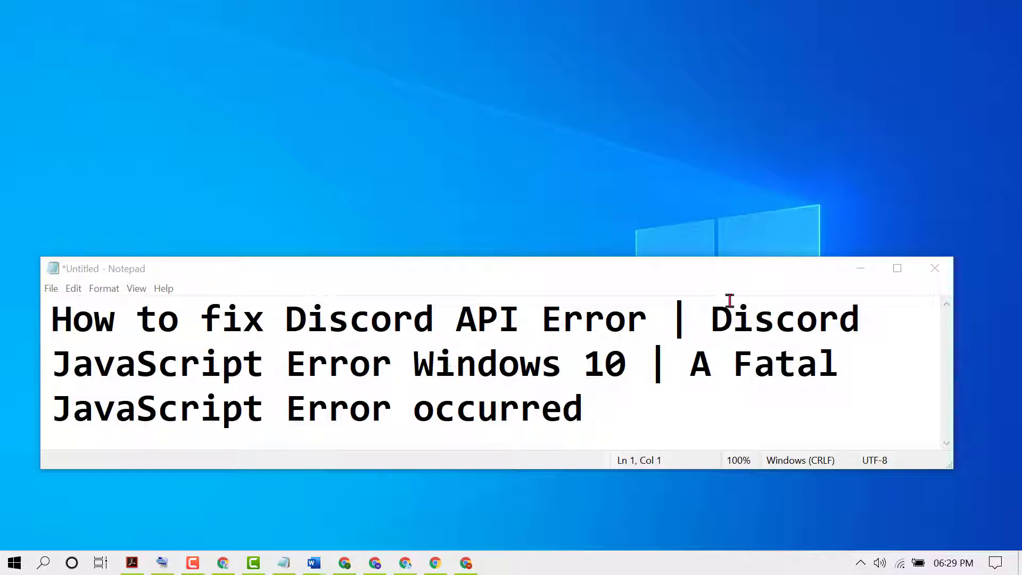
Step: Minimize the Notepad window and open the Task Manager's detailed list of running processes
{"action": "left_click", "coordinate": [858, 272]}
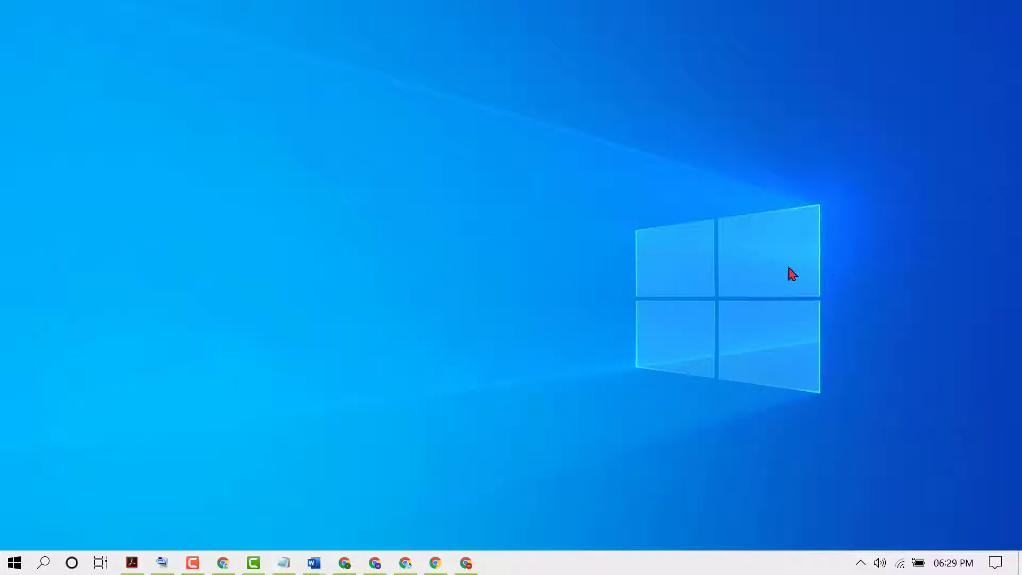
{"action": "right_click", "coordinate": [616, 569]}
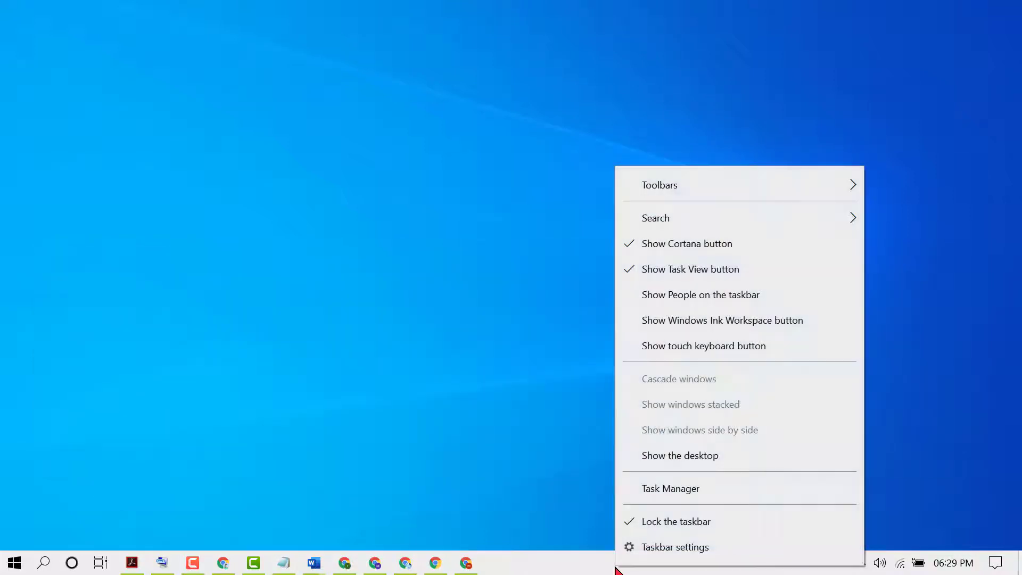
{"action": "left_click", "coordinate": [687, 495]}
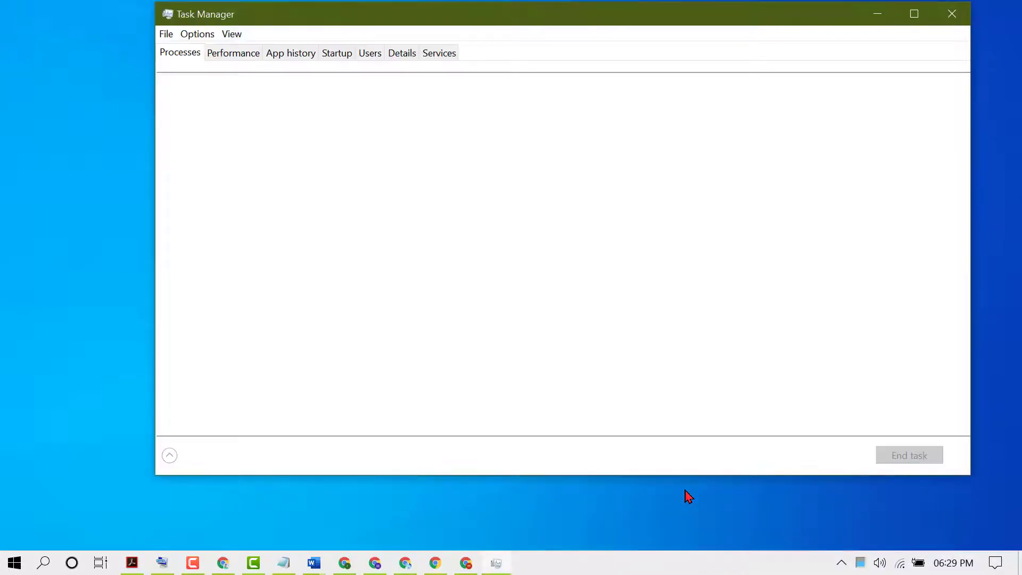
{"action": "left_click", "coordinate": [403, 55]}
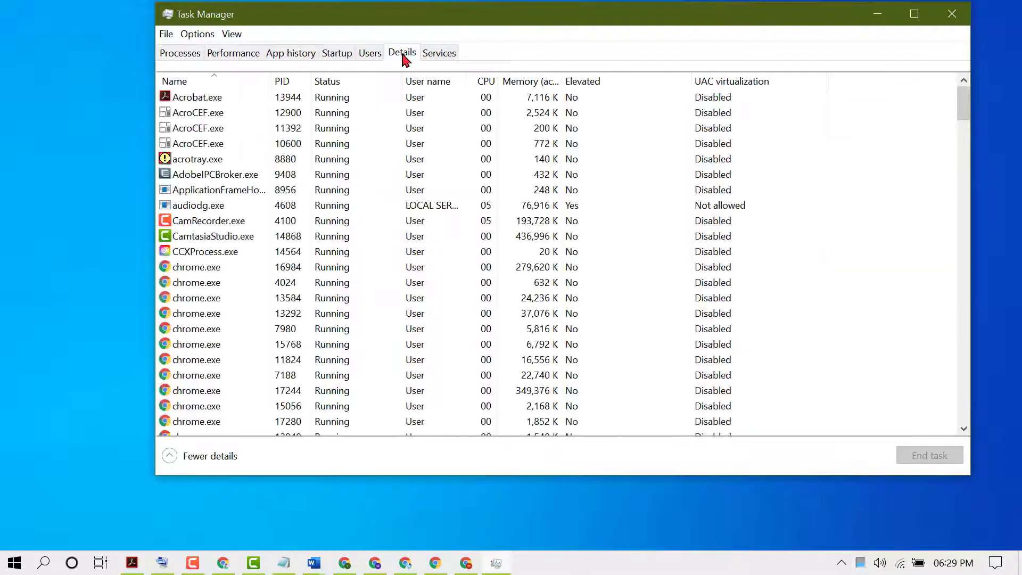
Step: Find the first Discord.exe entry in the process list and end that process
{"action": "scroll", "coordinate": [498, 268], "scroll_direction": "down", "scroll_amount": 17}
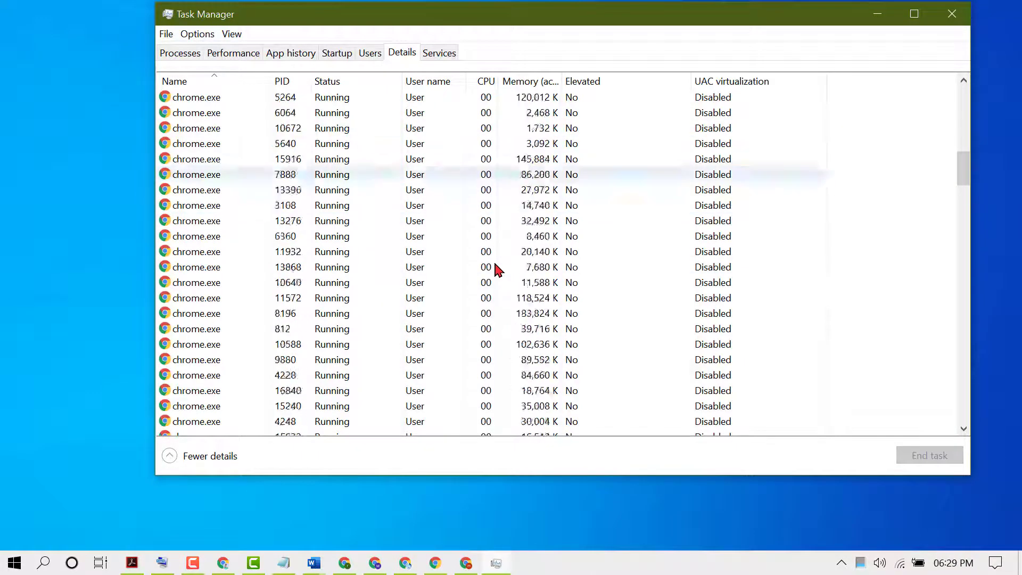
{"action": "scroll", "coordinate": [498, 269], "scroll_direction": "down", "scroll_amount": 2}
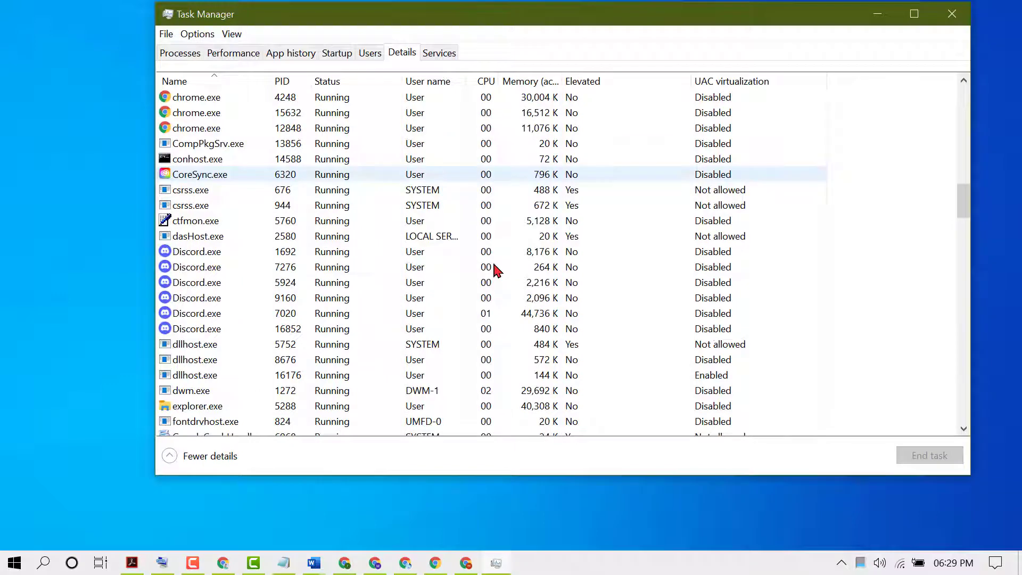
{"action": "left_click", "coordinate": [204, 255]}
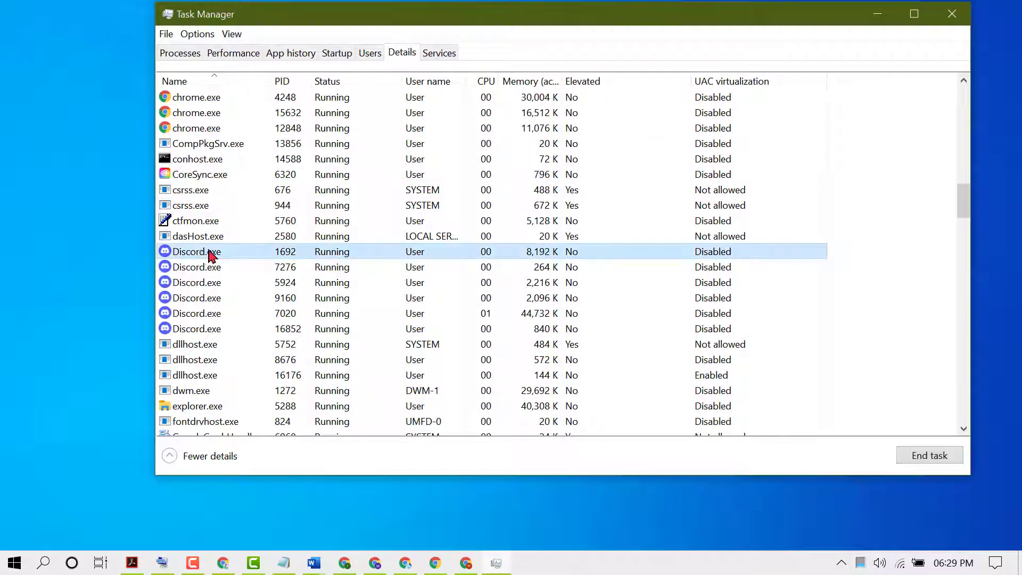
{"action": "left_click", "coordinate": [921, 457]}
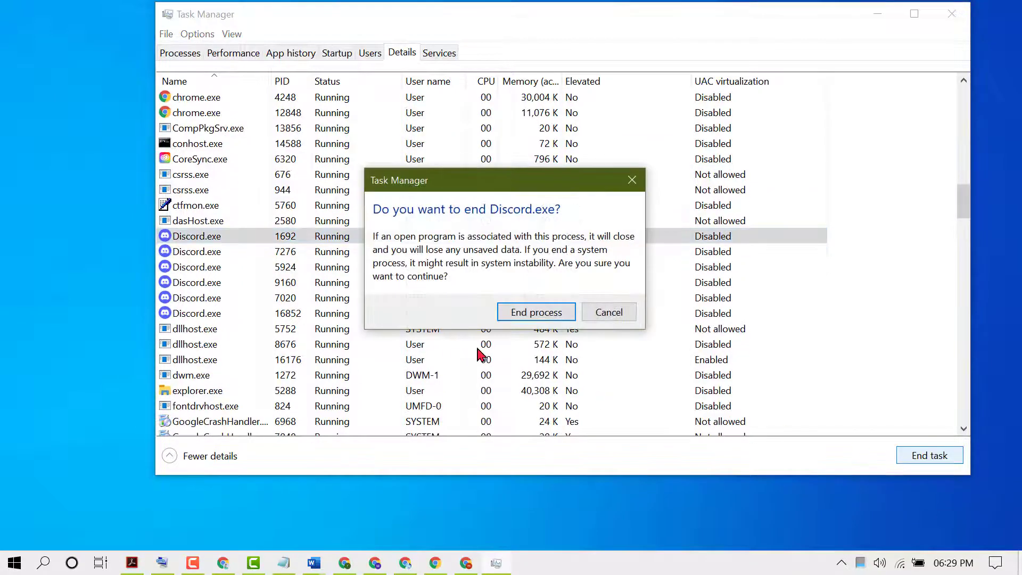
{"action": "left_click", "coordinate": [531, 373]}
Step: Check the process list for any remaining Discord.exe entries and close Task Manager
{"action": "scroll", "coordinate": [319, 345], "scroll_direction": "down", "scroll_amount": 8}
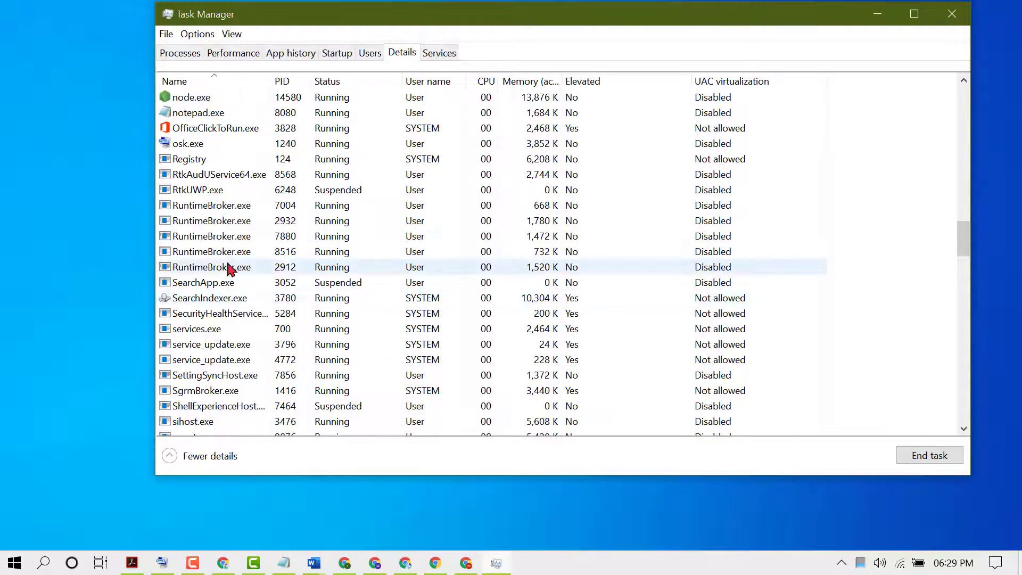
{"action": "scroll", "coordinate": [229, 319], "scroll_direction": "down", "scroll_amount": 12}
{"action": "scroll", "coordinate": [230, 357], "scroll_direction": "up", "scroll_amount": 12}
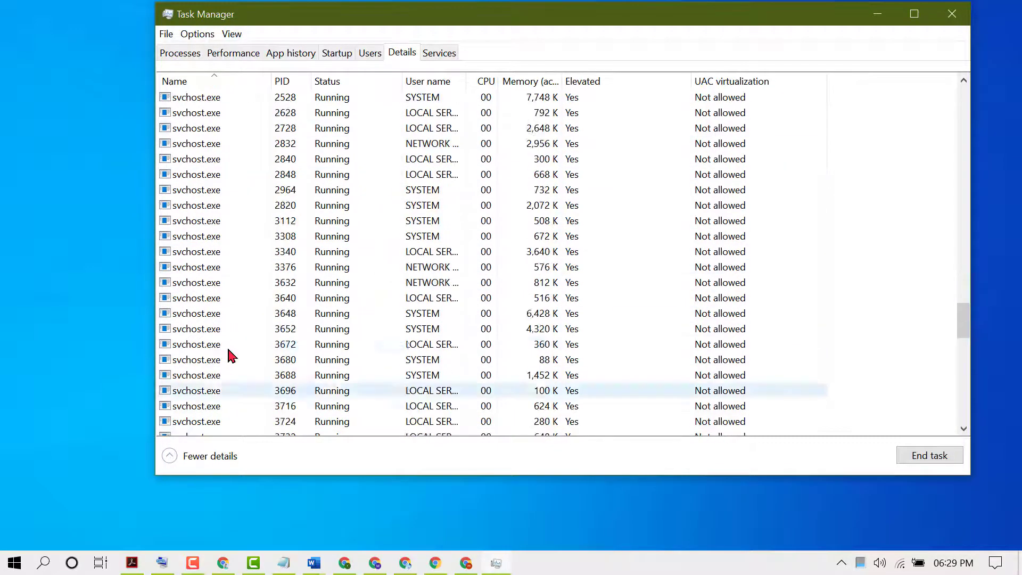
{"action": "scroll", "coordinate": [230, 355], "scroll_direction": "up", "scroll_amount": 15}
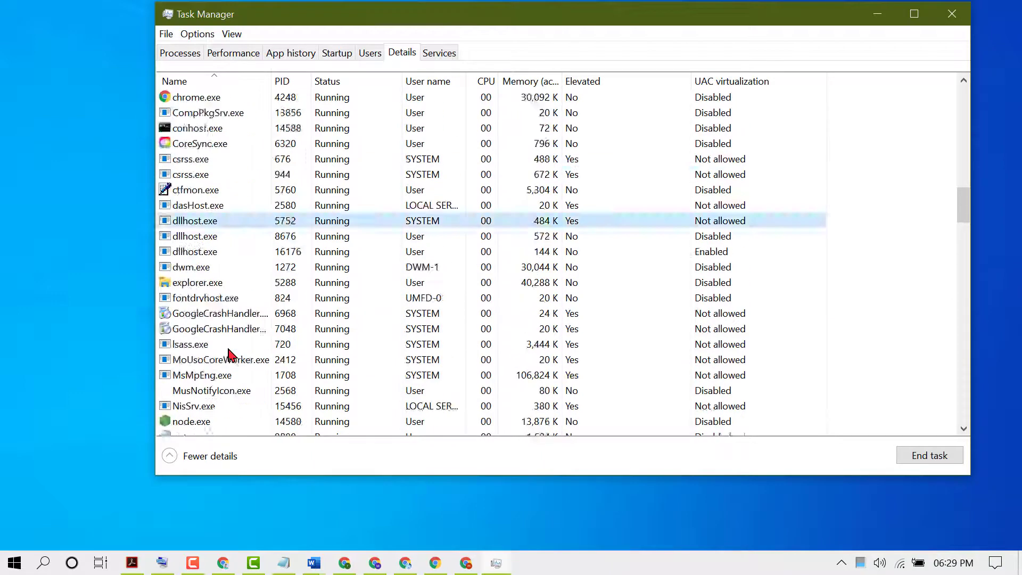
{"action": "scroll", "coordinate": [230, 356], "scroll_direction": "down", "scroll_amount": 5}
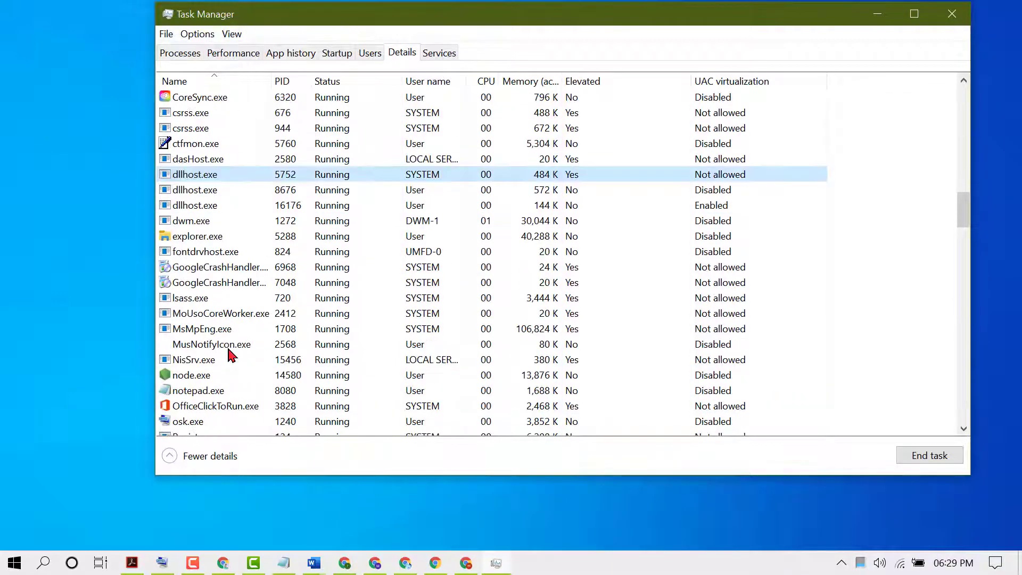
{"action": "left_click", "coordinate": [948, 20]}
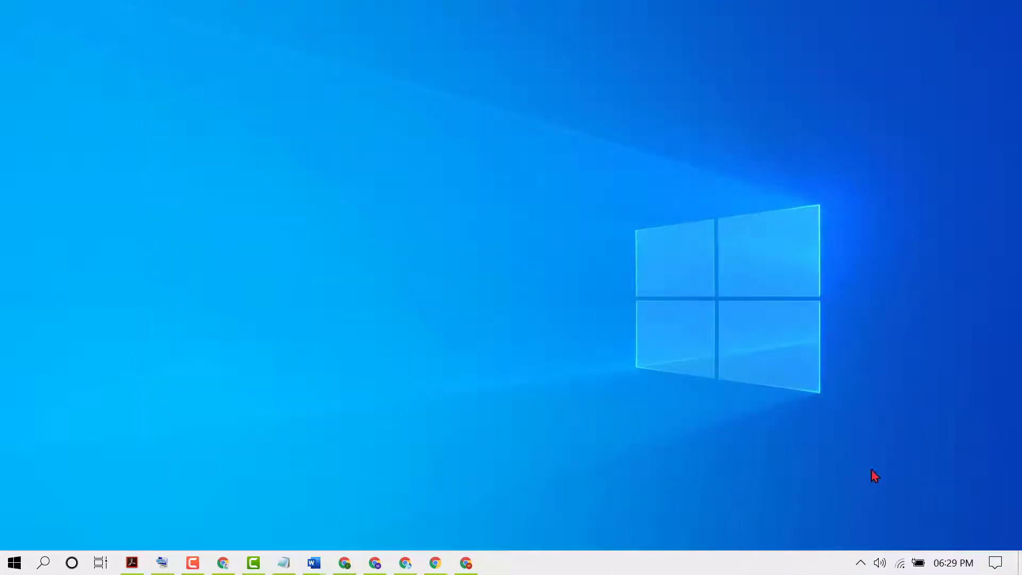
Step: Check the hidden notification area icons for a running Discord instance and close the reopened Task Manager
{"action": "left_click", "coordinate": [861, 564]}
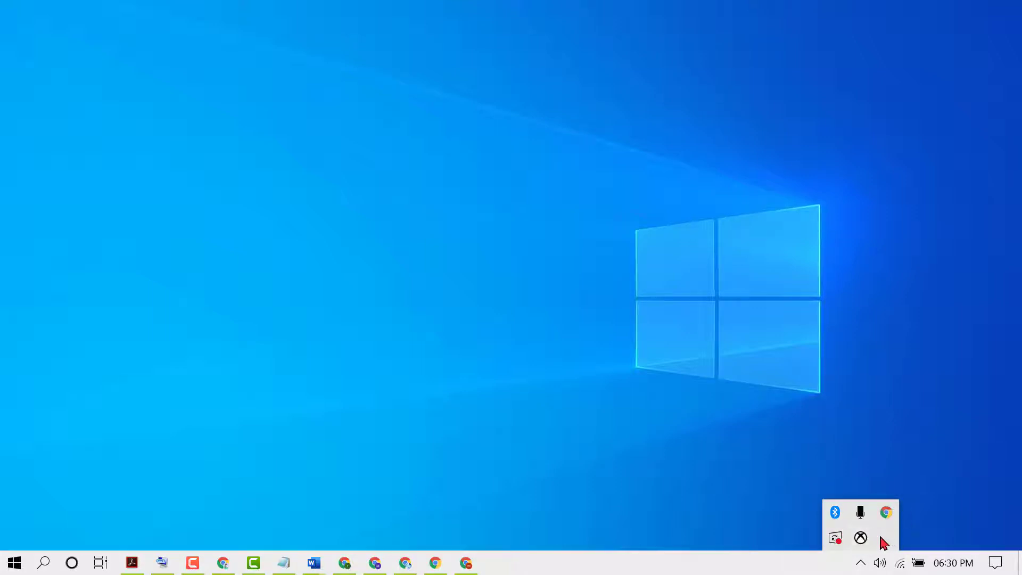
{"action": "right_click", "coordinate": [861, 538]}
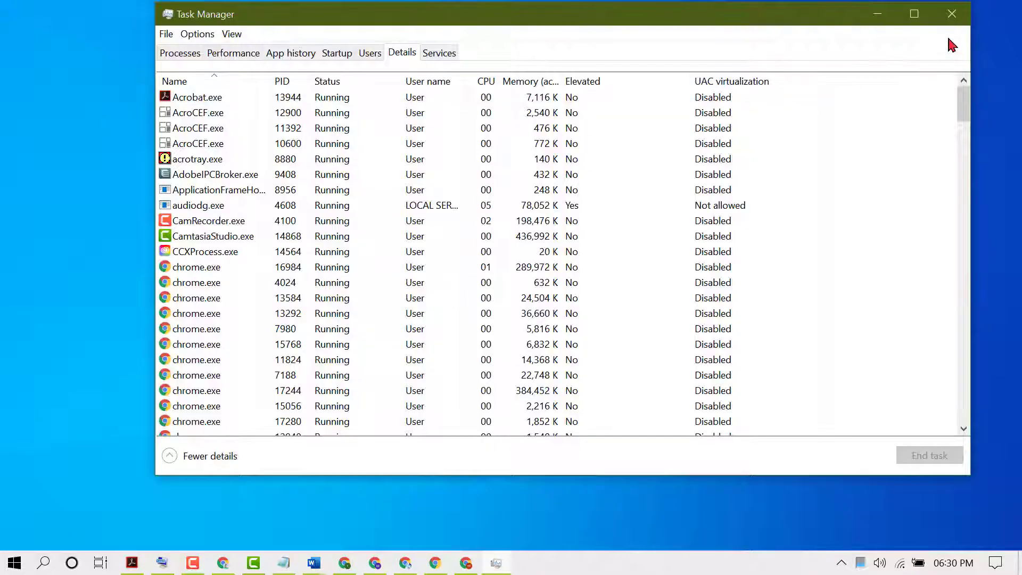
{"action": "left_click", "coordinate": [952, 16]}
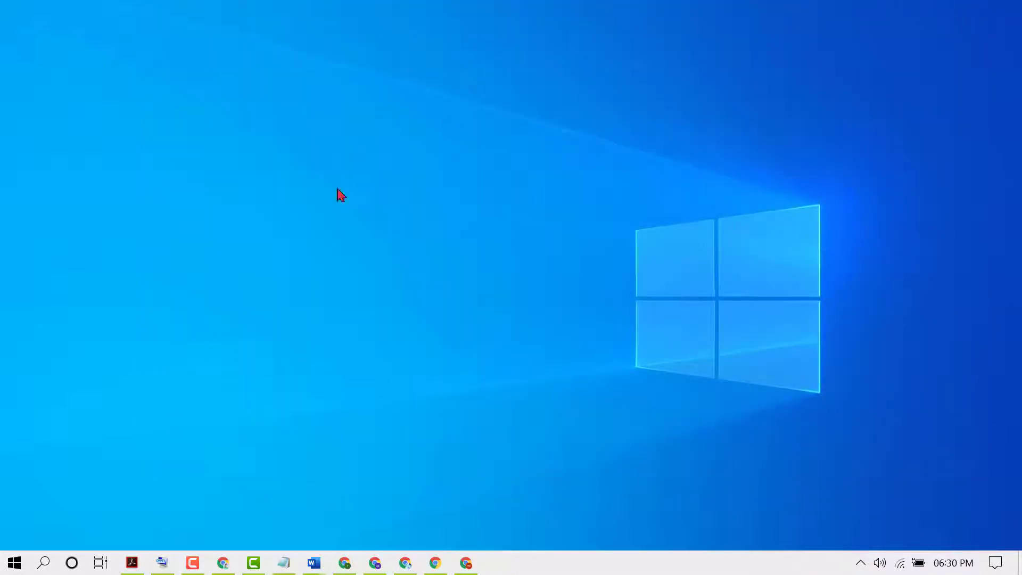
Step: Search Windows for "add" and open the Add or remove programs settings
{"action": "left_click", "coordinate": [45, 565]}
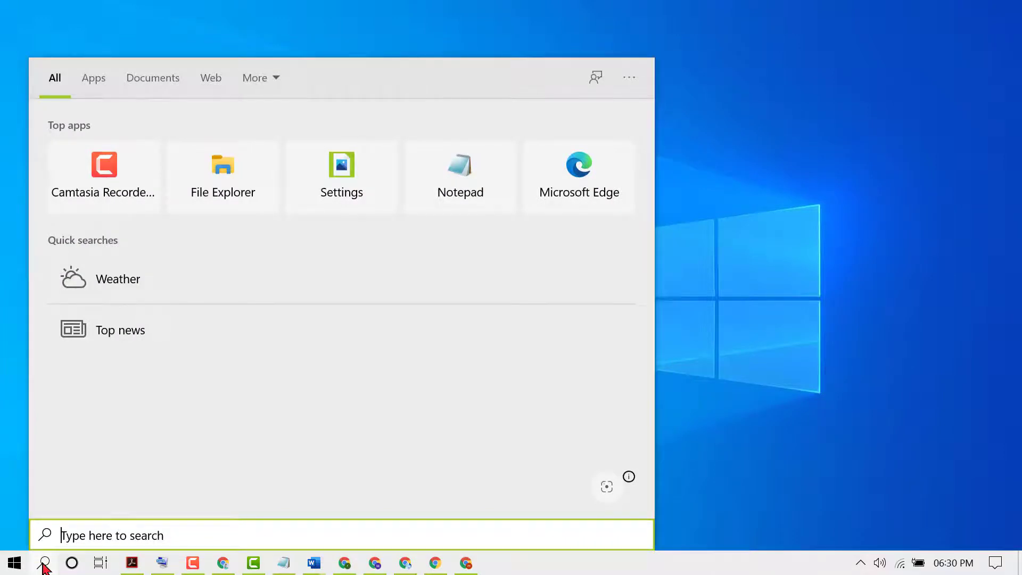
{"action": "type", "text": "add"}
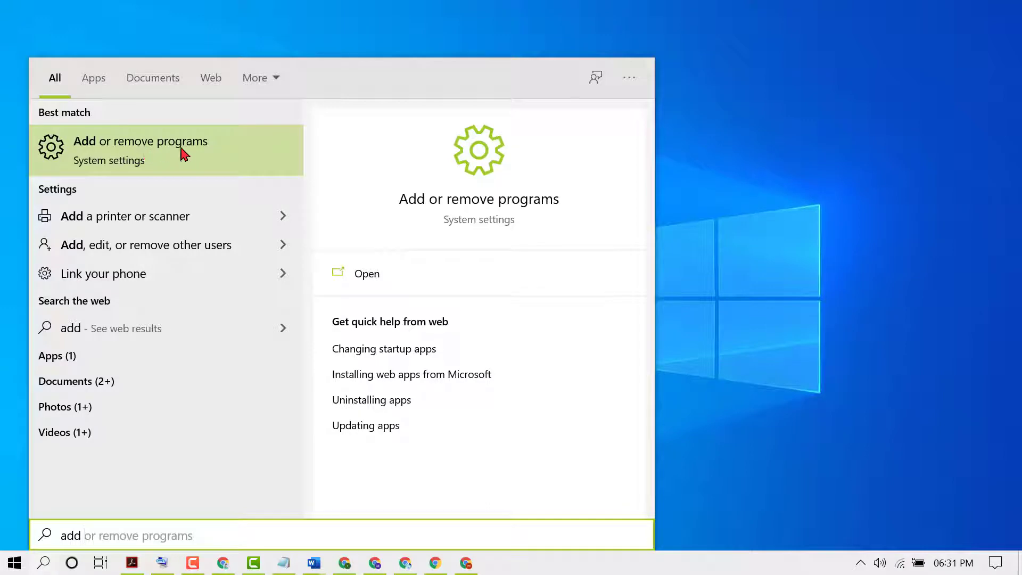
{"action": "left_click", "coordinate": [181, 152]}
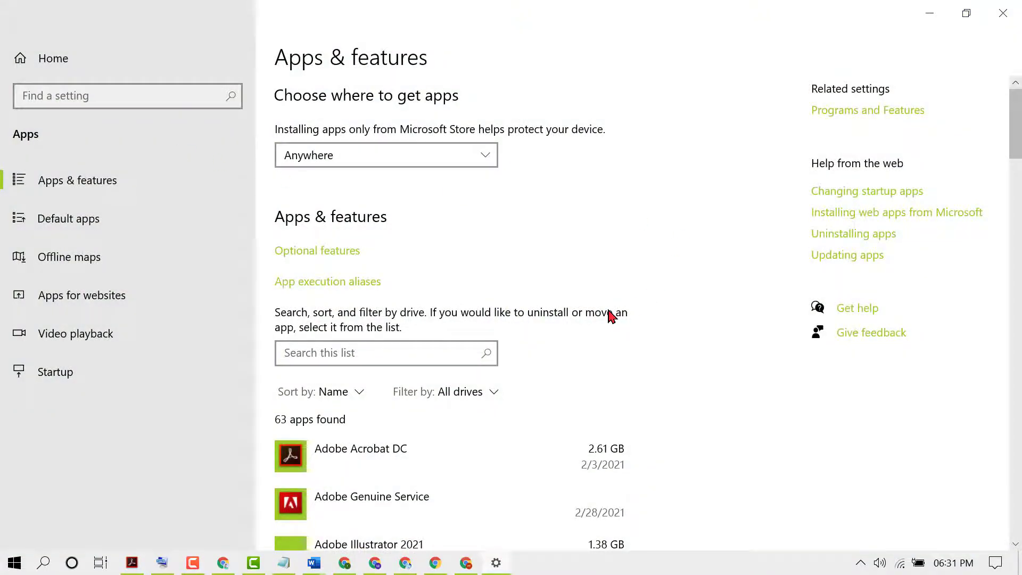
Step: Filter the installed apps by "dis", uninstall Discord, and close the Settings window
{"action": "scroll", "coordinate": [349, 228], "scroll_direction": "down", "scroll_amount": 3}
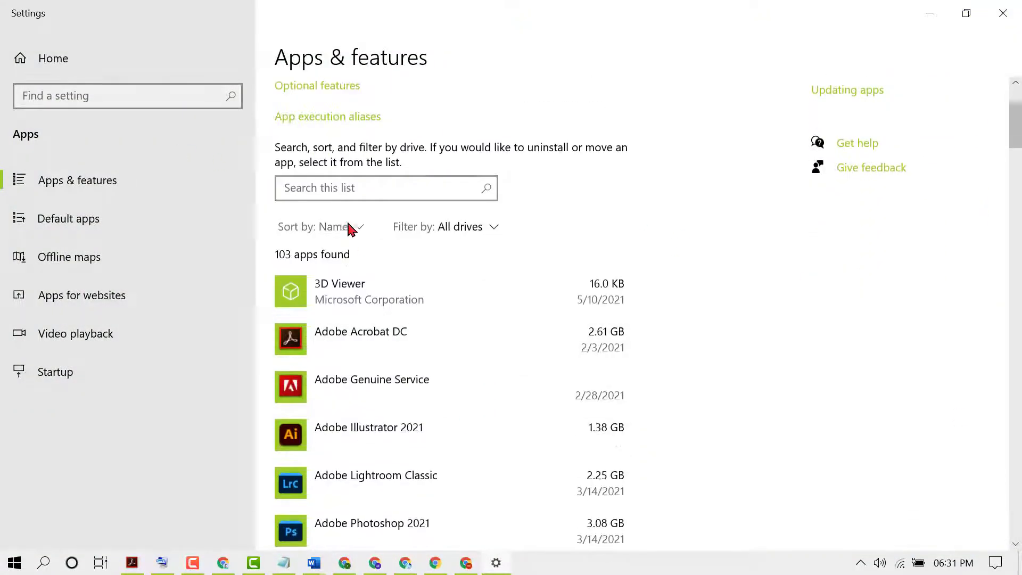
{"action": "left_click", "coordinate": [355, 188]}
{"action": "type", "text": "d"}
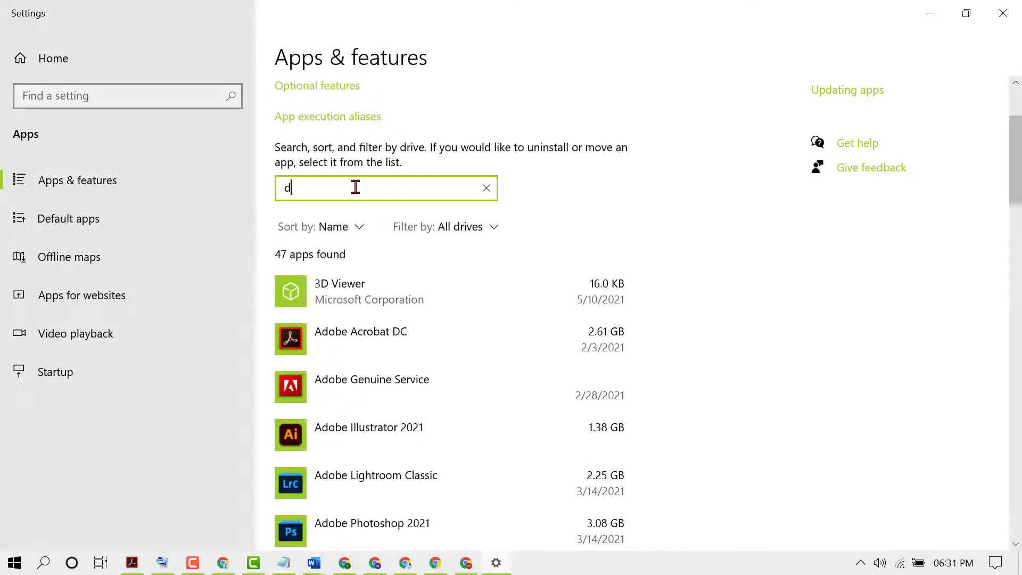
{"action": "type", "text": "is"}
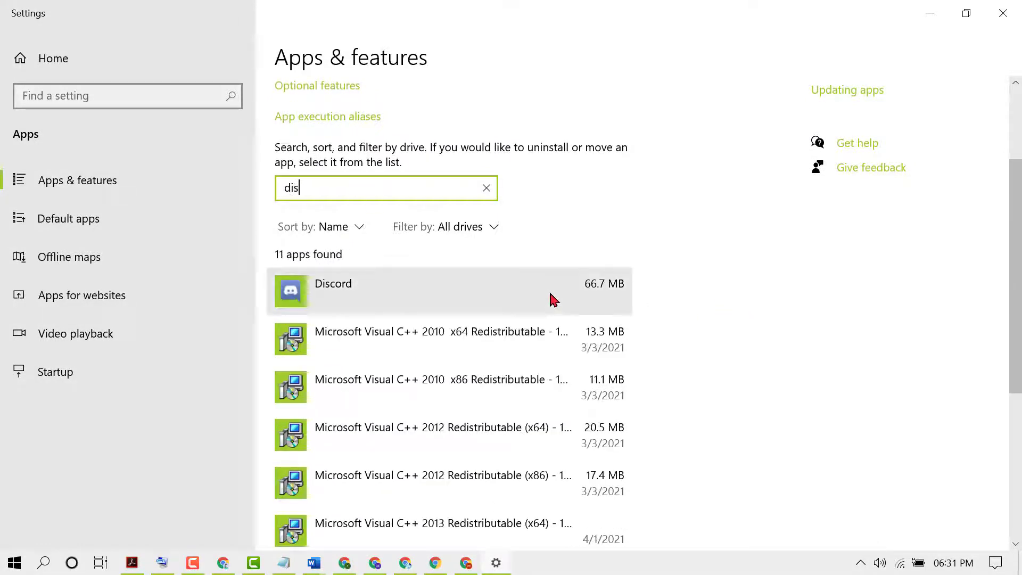
{"action": "left_click", "coordinate": [551, 301]}
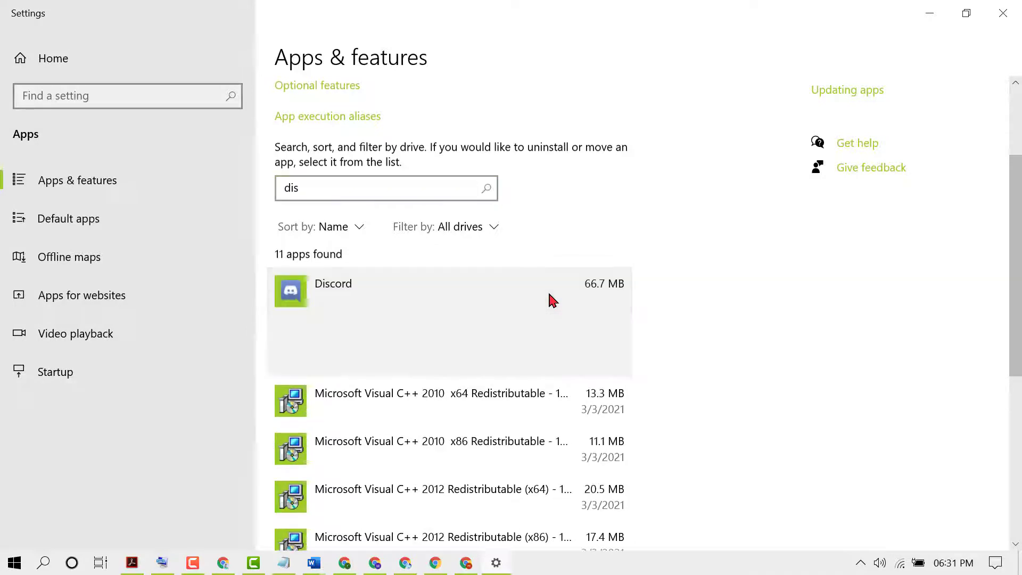
{"action": "left_click", "coordinate": [591, 362]}
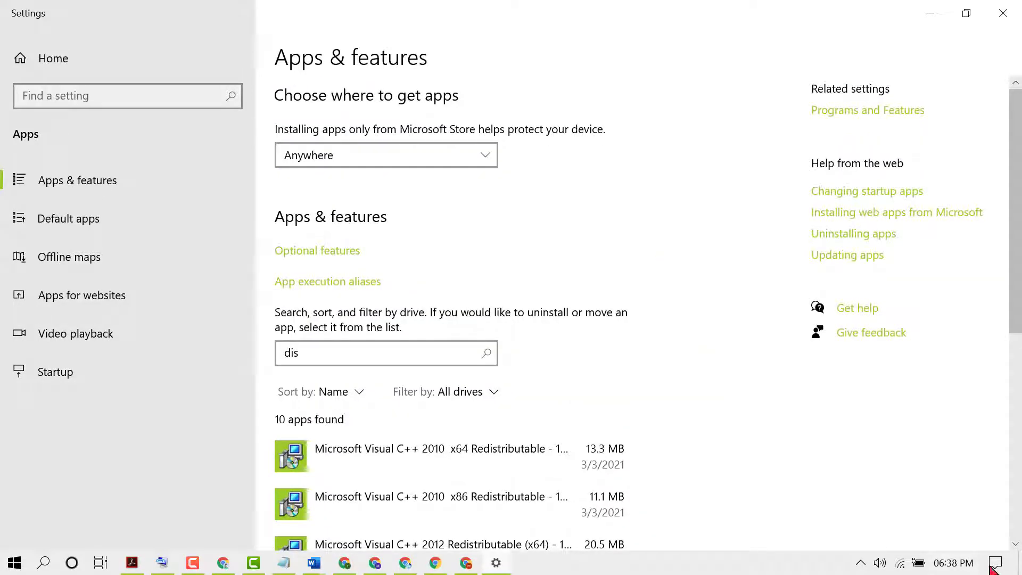
{"action": "left_click", "coordinate": [1011, 558]}
{"action": "left_click", "coordinate": [495, 562]}
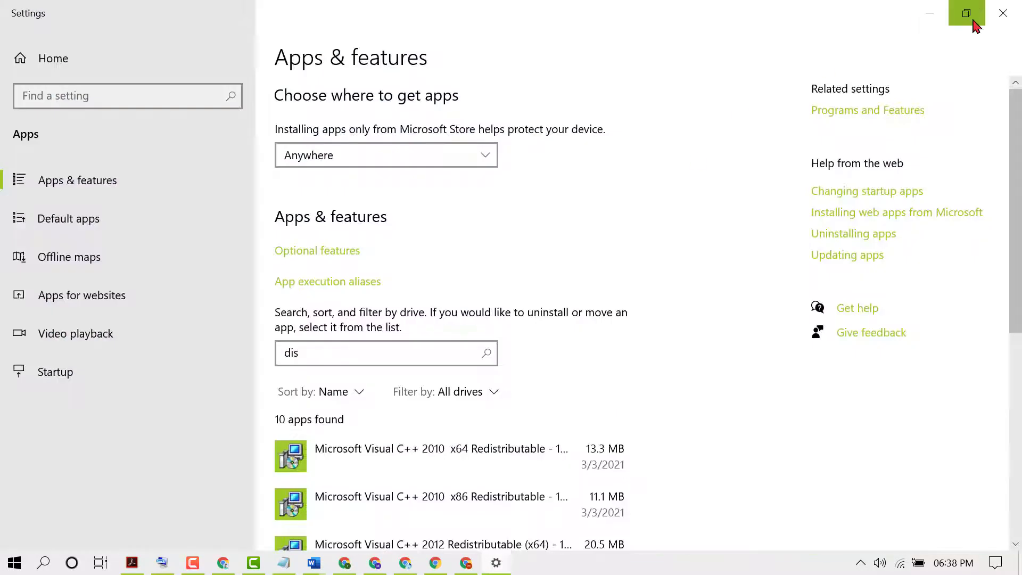
{"action": "left_click", "coordinate": [1007, 16]}
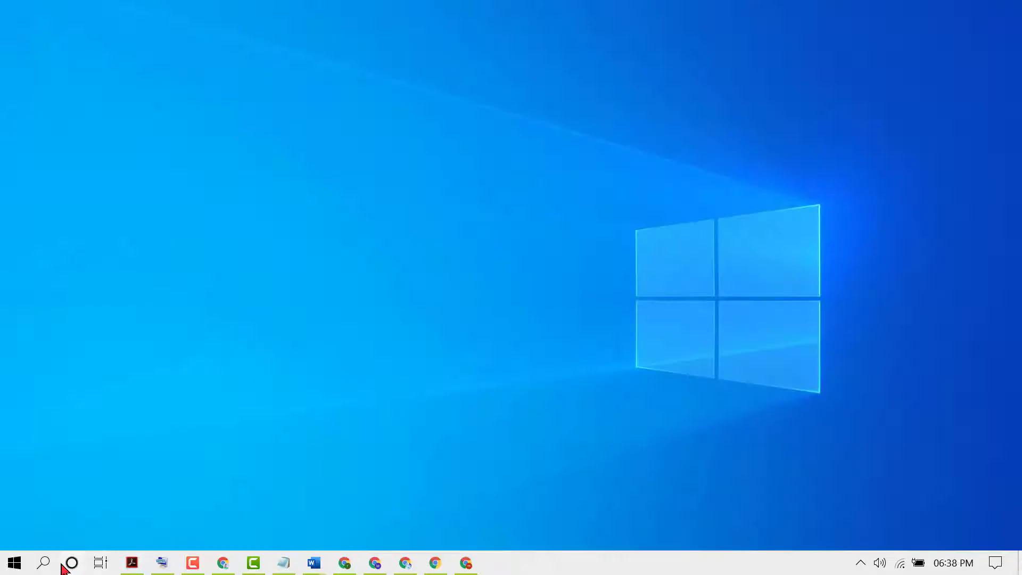
Step: Search Windows for "cmd" and run Command Prompt as administrator
{"action": "left_click", "coordinate": [45, 562]}
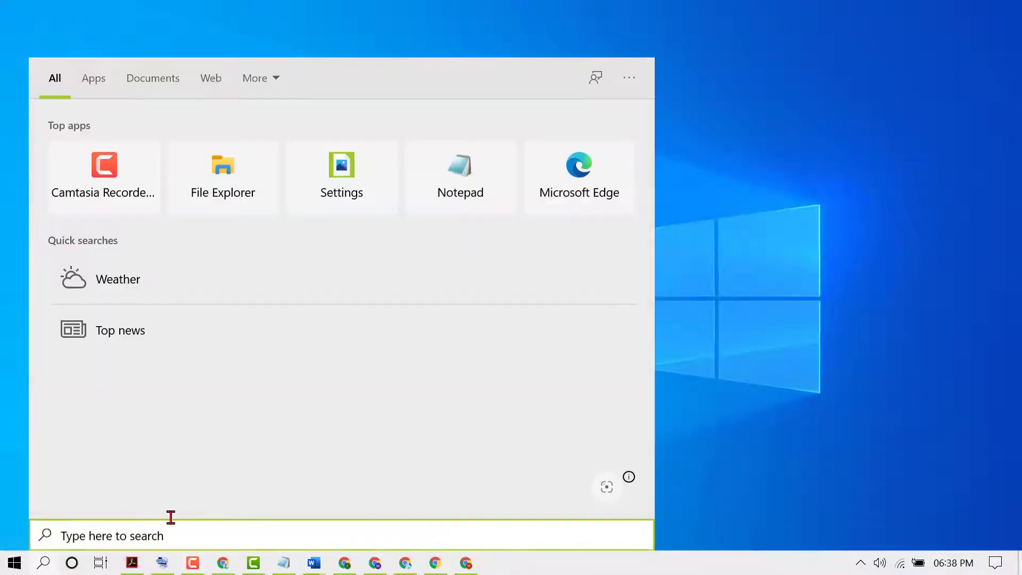
{"action": "type", "text": "cm"}
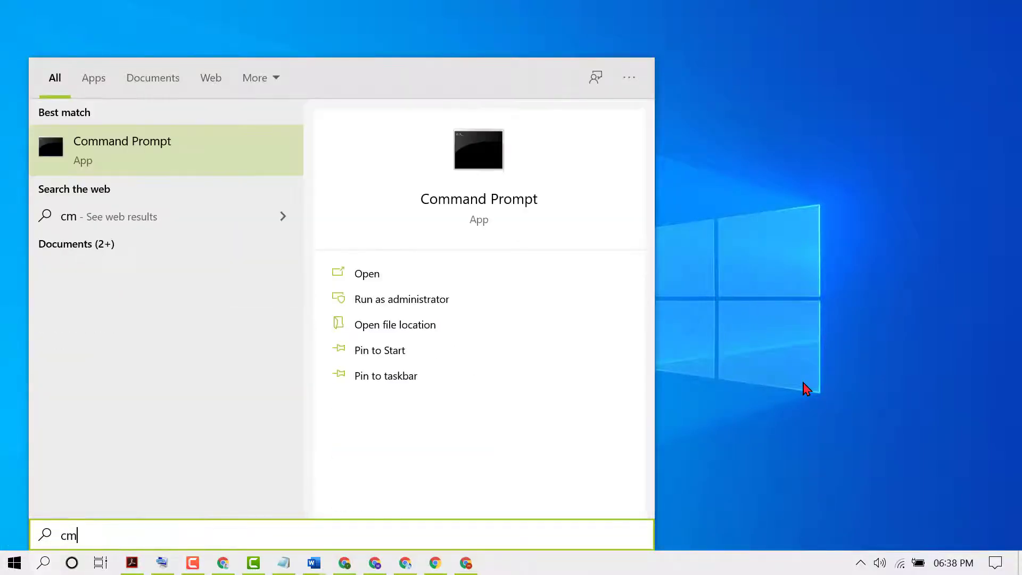
{"action": "type", "text": "d"}
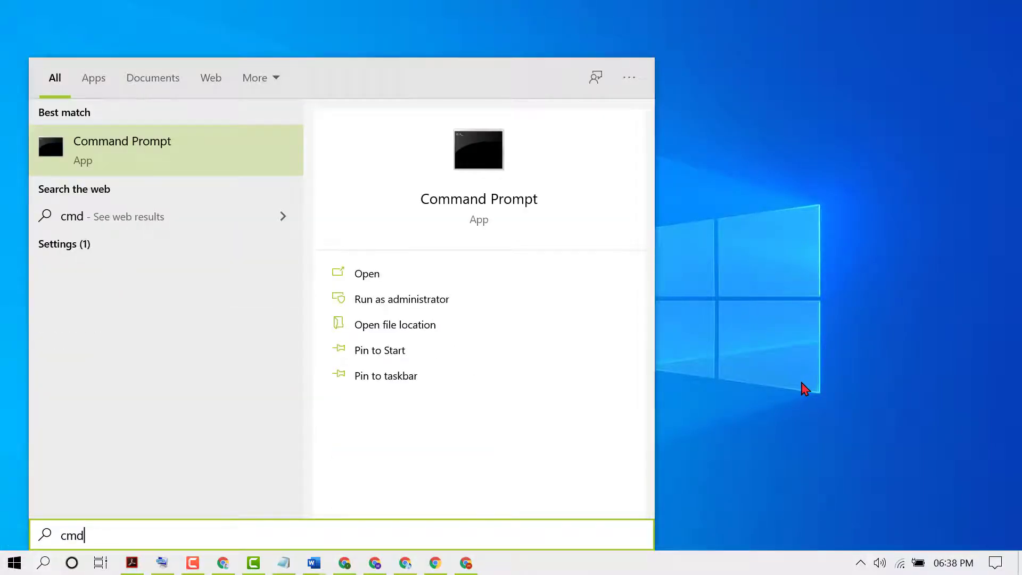
{"action": "right_click", "coordinate": [172, 154]}
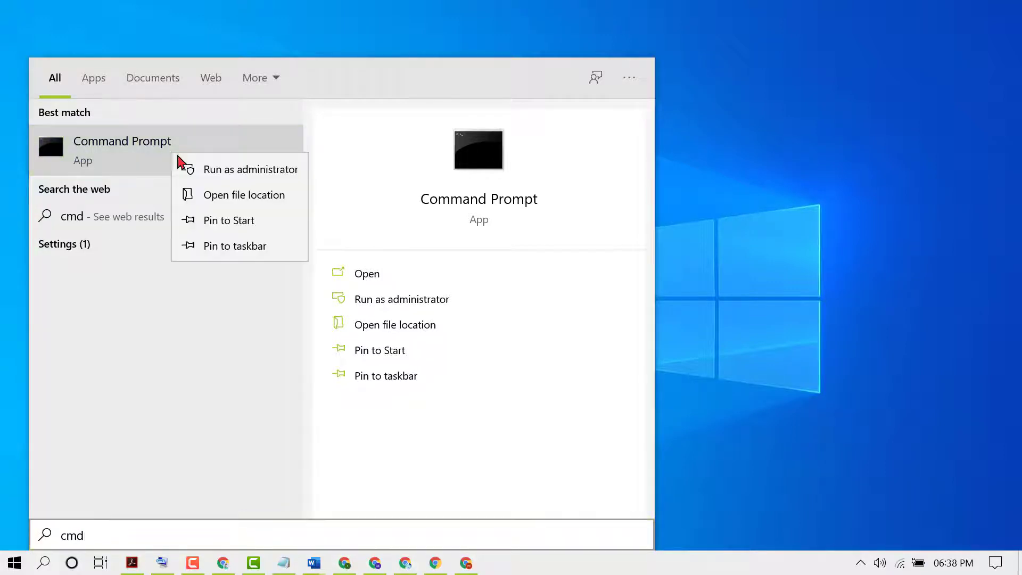
{"action": "left_click", "coordinate": [264, 172]}
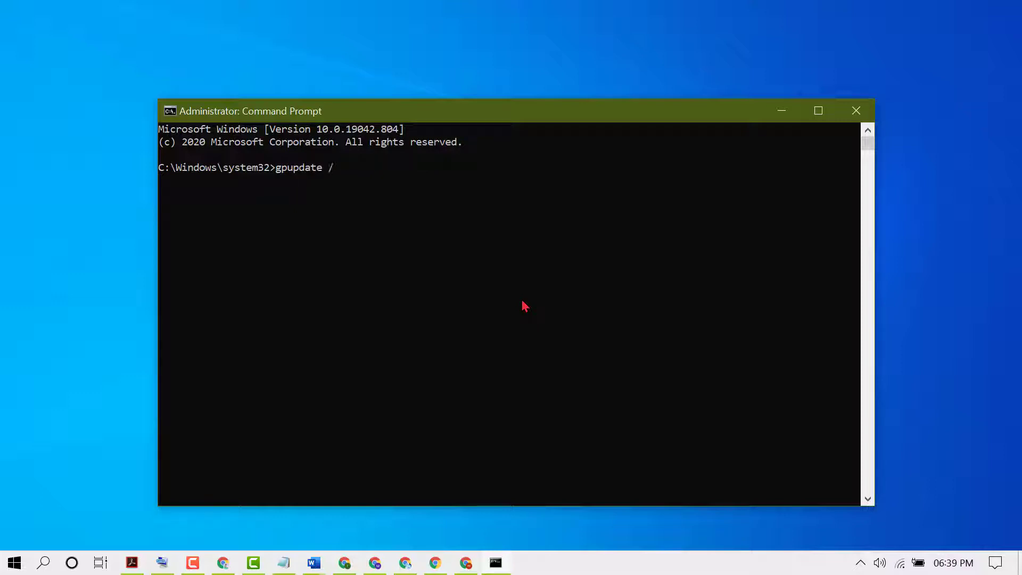
Step: Force a group policy update with the command gpupdate /force and close Command Prompt
{"action": "type", "text": "force"}
{"action": "key", "text": "Return"}
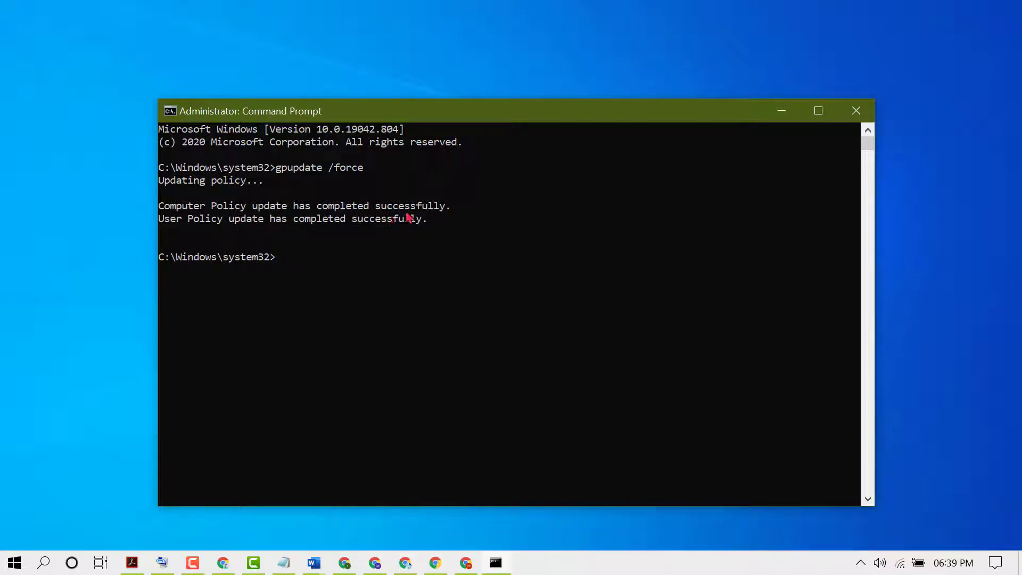
{"action": "left_click", "coordinate": [856, 111]}
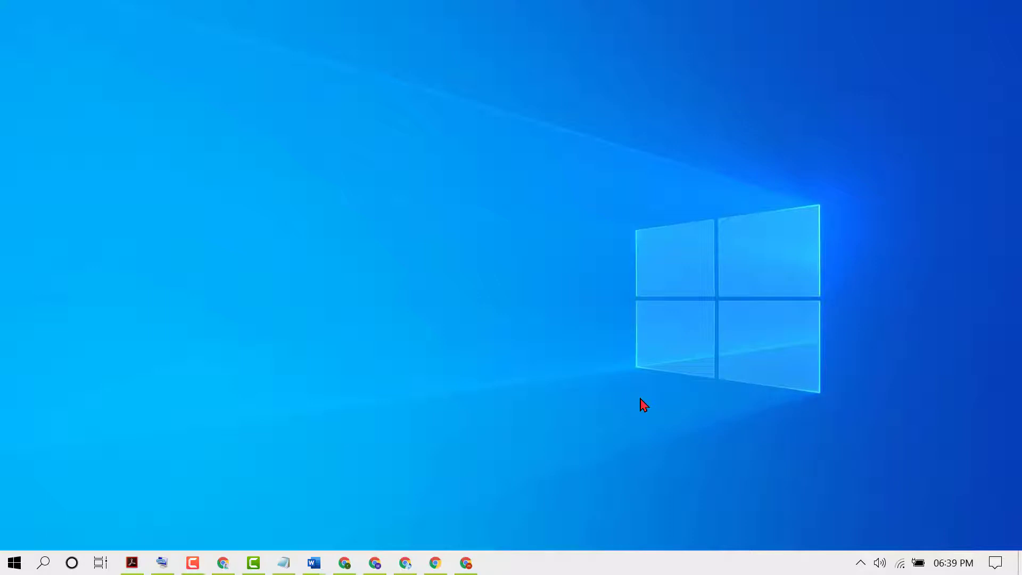
Step: Open the AppData Roaming folder by running %appdata% from the Run dialog
{"action": "key", "text": "super+r"}
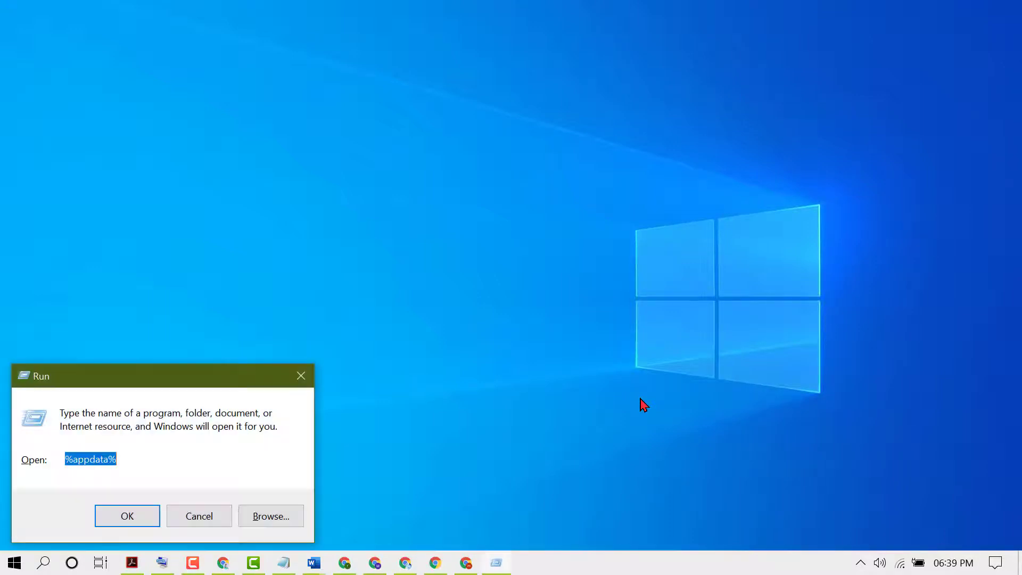
{"action": "left_click", "coordinate": [150, 460]}
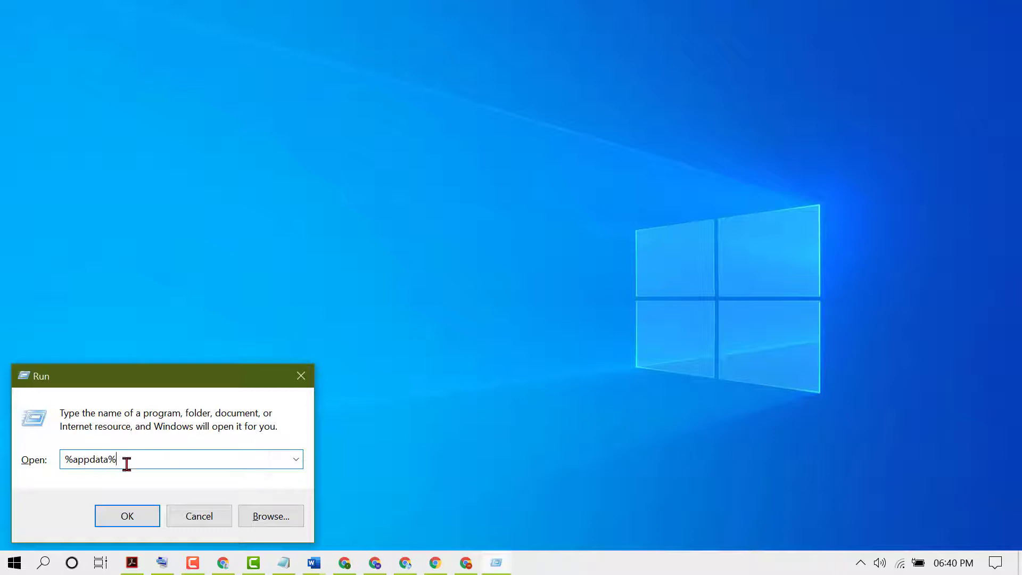
{"action": "left_click", "coordinate": [134, 519]}
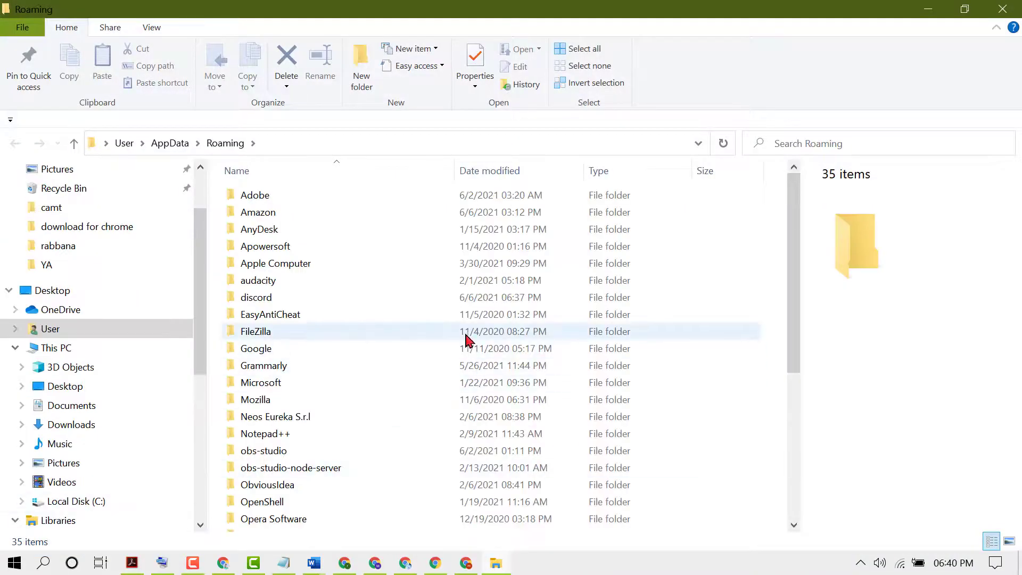
Step: Delete the discord folder from AppData Roaming and close the File Explorer window
{"action": "left_click", "coordinate": [253, 303]}
{"action": "right_click", "coordinate": [252, 302]}
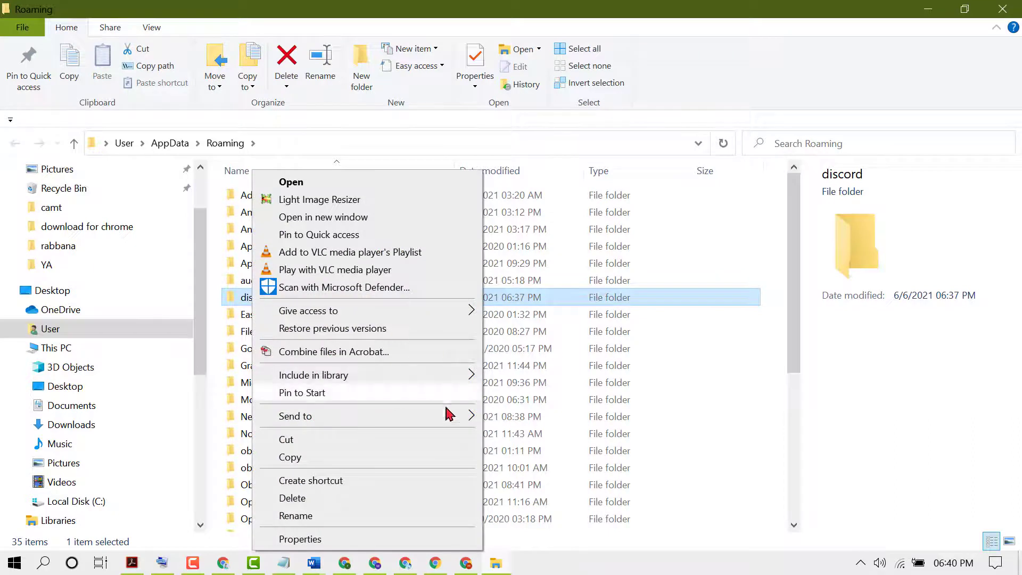
{"action": "left_click", "coordinate": [332, 502]}
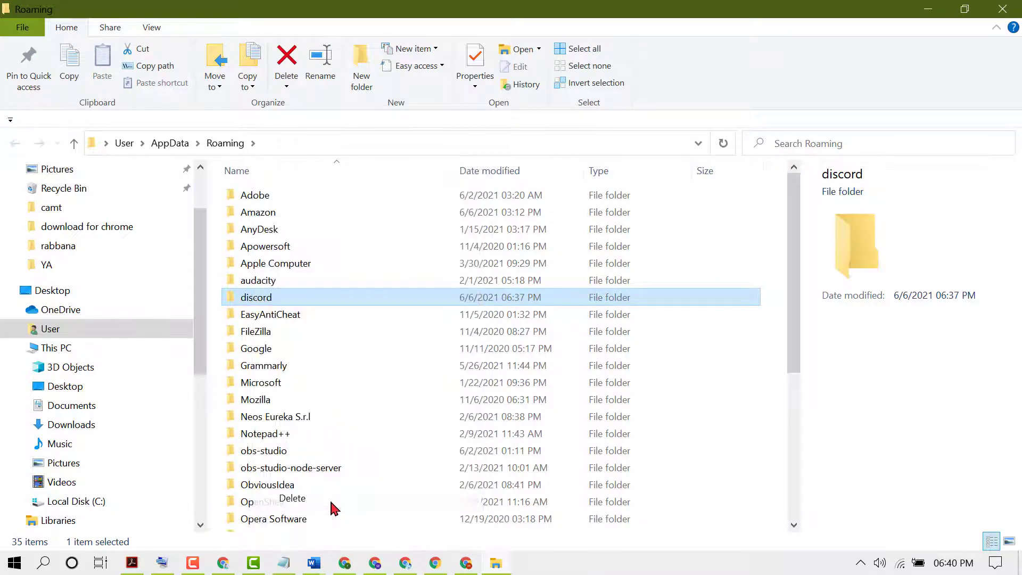
{"action": "left_click", "coordinate": [1002, 9]}
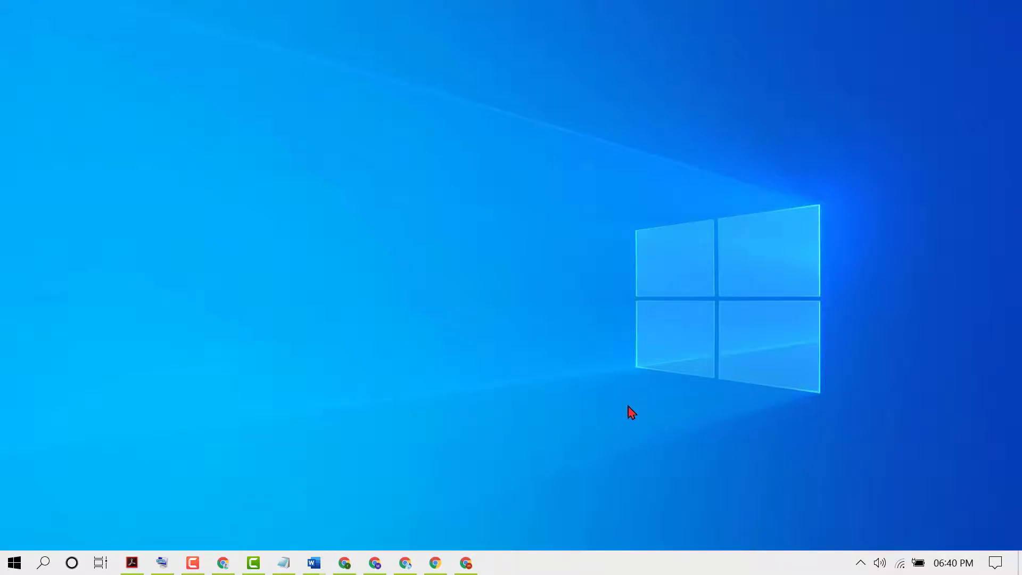
Step: Open the AppData Local folder by running %localappdata% from the Run dialog
{"action": "key", "text": "super+r"}
{"action": "left_click", "coordinate": [127, 458]}
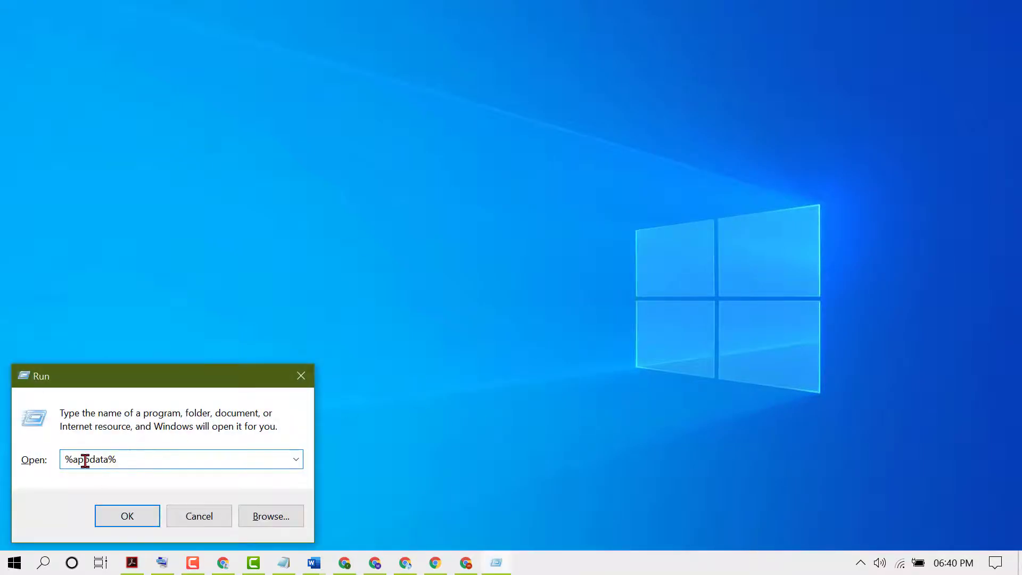
{"action": "left_click_drag", "start_coordinate": [73, 459], "coordinate": [217, 458]}
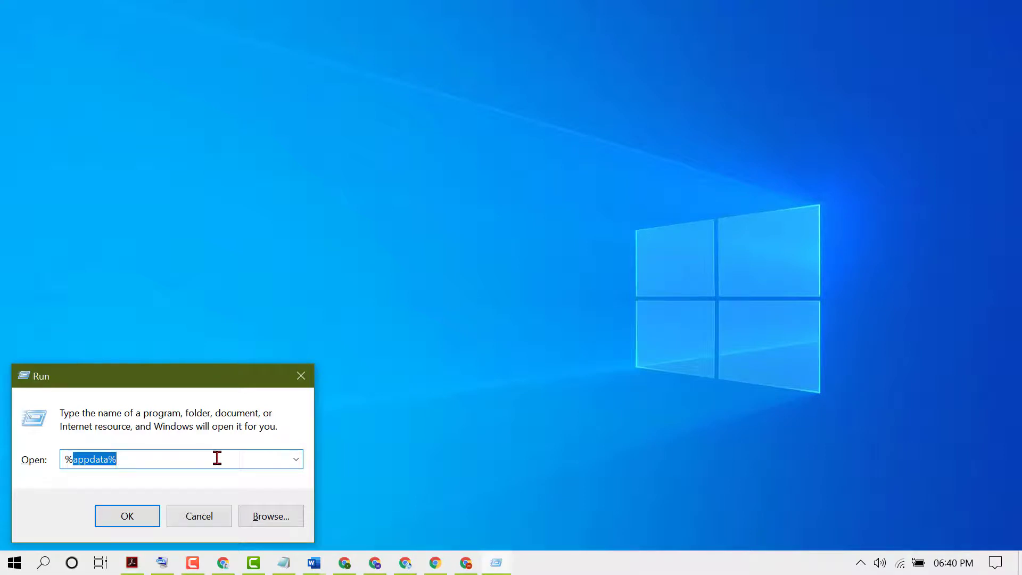
{"action": "type", "text": "local"}
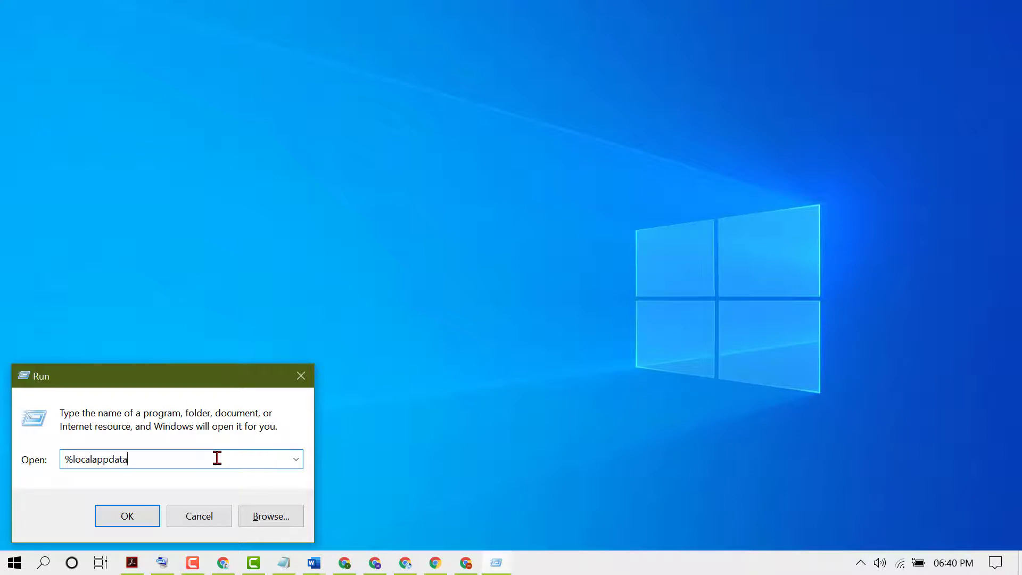
{"action": "left_click", "coordinate": [119, 521]}
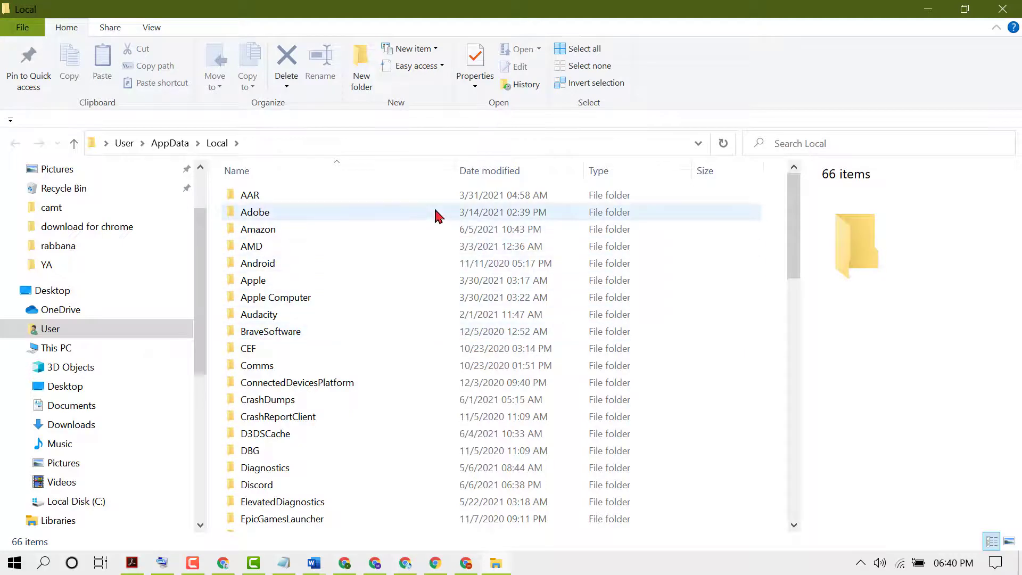
Step: Delete the Discord folder from AppData Local and close the File Explorer window
{"action": "scroll", "coordinate": [437, 264], "scroll_direction": "down", "scroll_amount": 2}
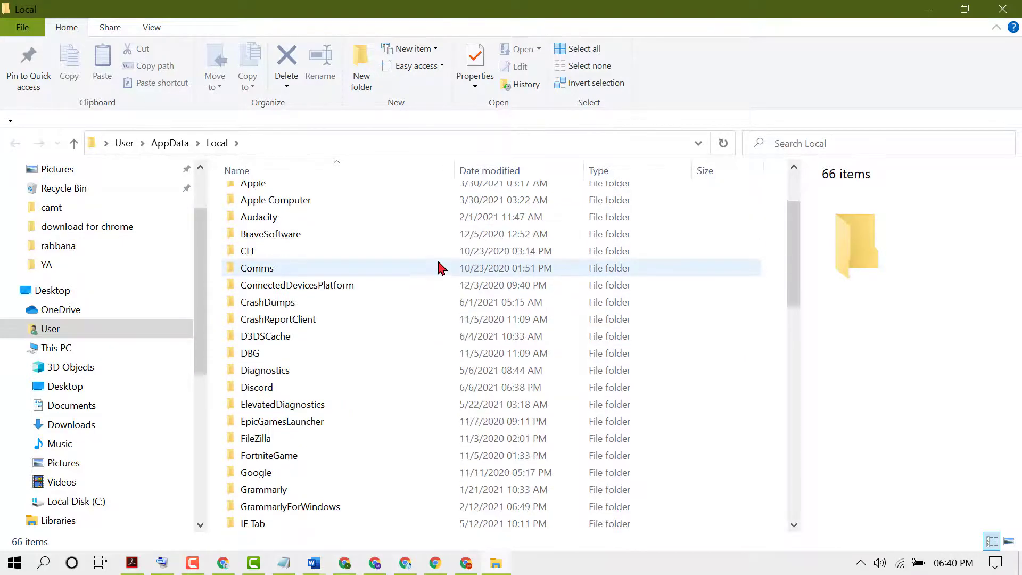
{"action": "right_click", "coordinate": [255, 393]}
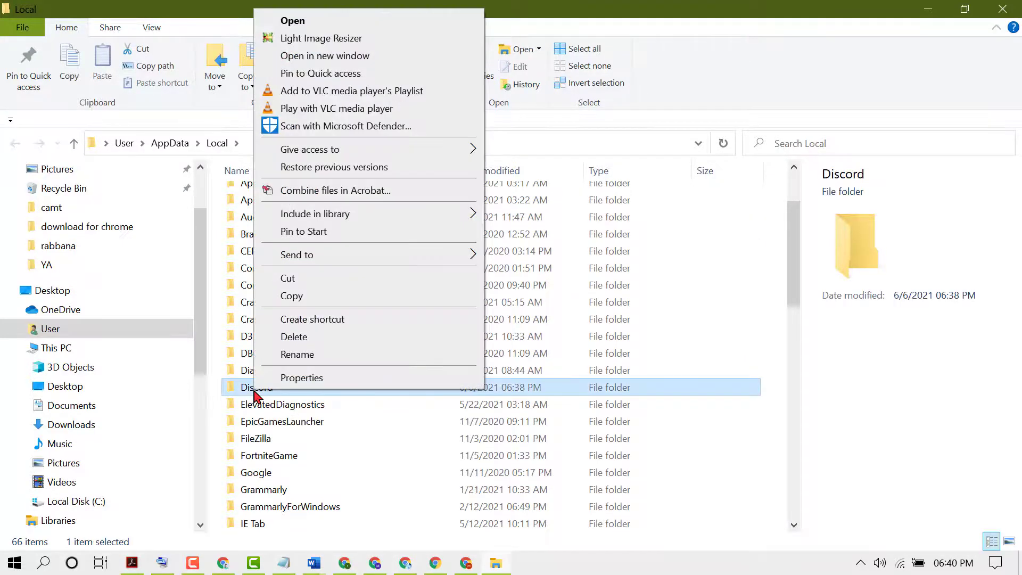
{"action": "left_click", "coordinate": [315, 337]}
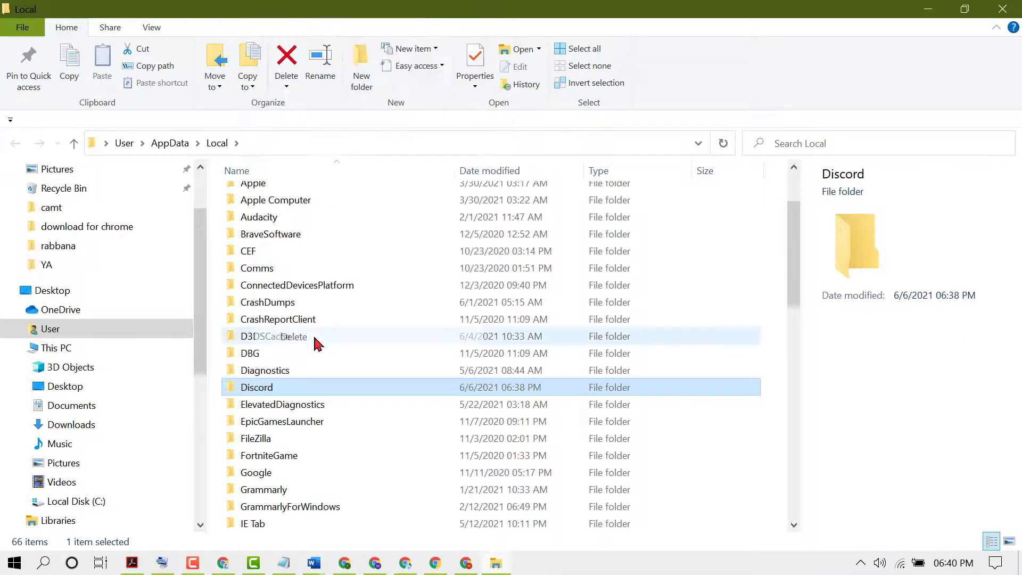
{"action": "left_click", "coordinate": [1004, 15]}
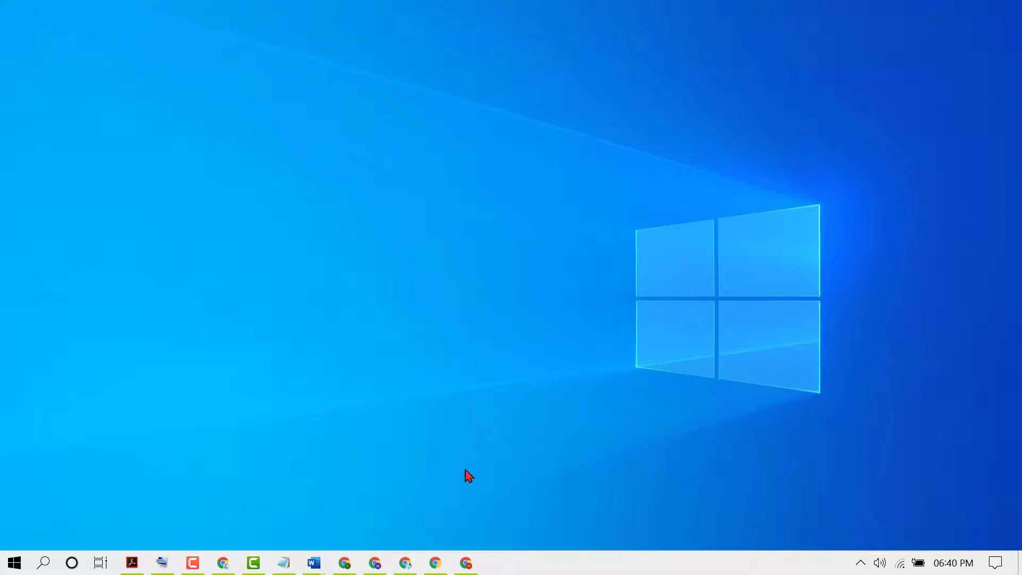
Step: Switch to Chrome, search Google for "discord", and open the official discord.com website
{"action": "left_click", "coordinate": [466, 564]}
{"action": "type", "text": "d"}
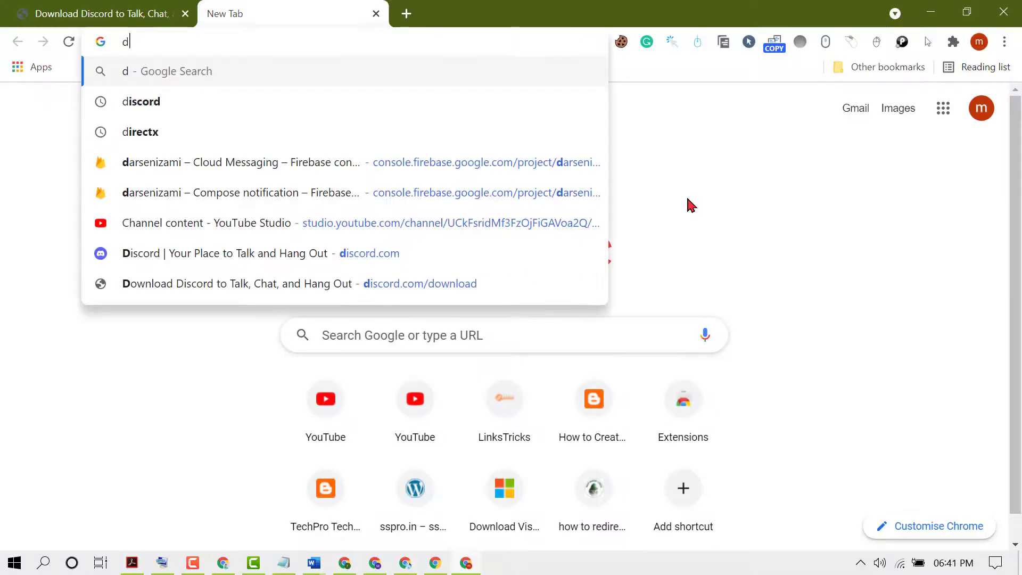
{"action": "left_click", "coordinate": [182, 104]}
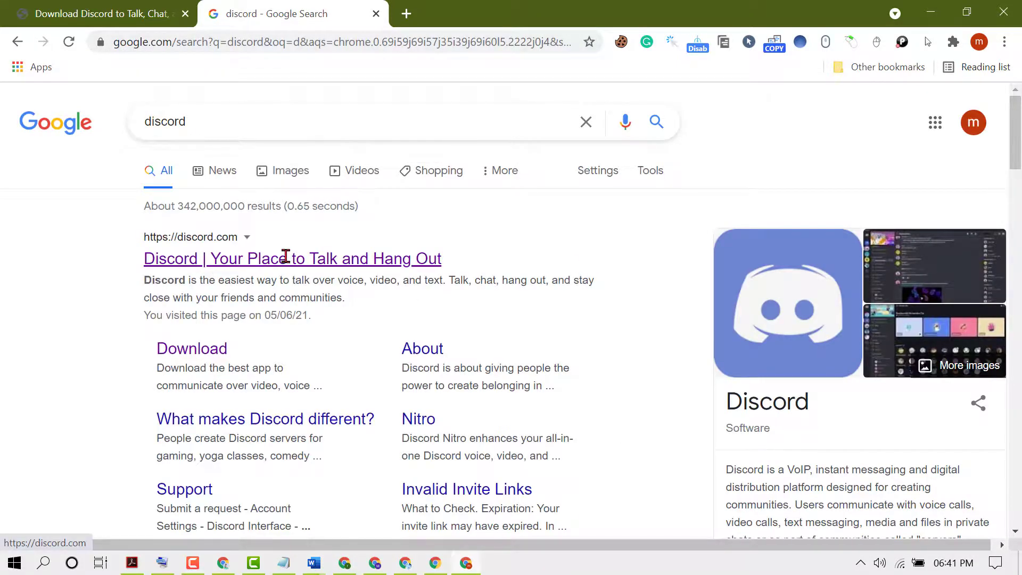
{"action": "left_click", "coordinate": [287, 258]}
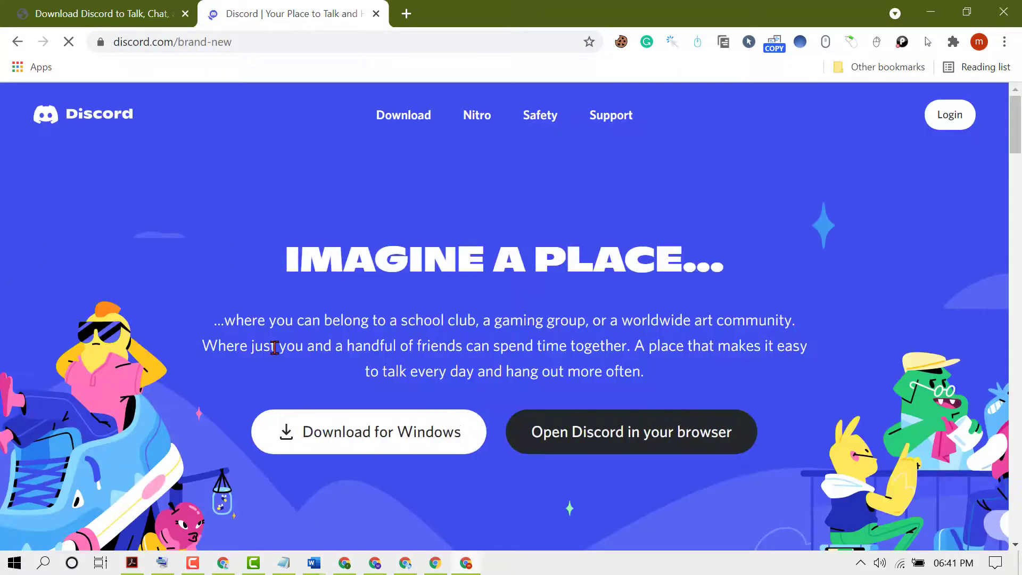
Step: Download the Discord installer for Windows from the Discord home page
{"action": "scroll", "coordinate": [542, 305], "scroll_direction": "down", "scroll_amount": 3}
{"action": "scroll", "coordinate": [394, 420], "scroll_direction": "up", "scroll_amount": 3}
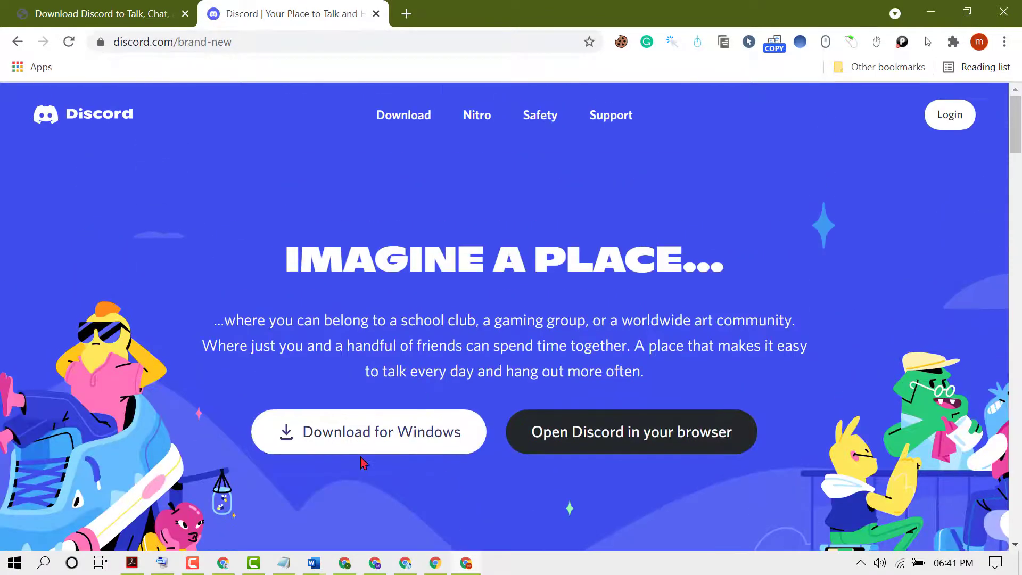
{"action": "left_click", "coordinate": [381, 437]}
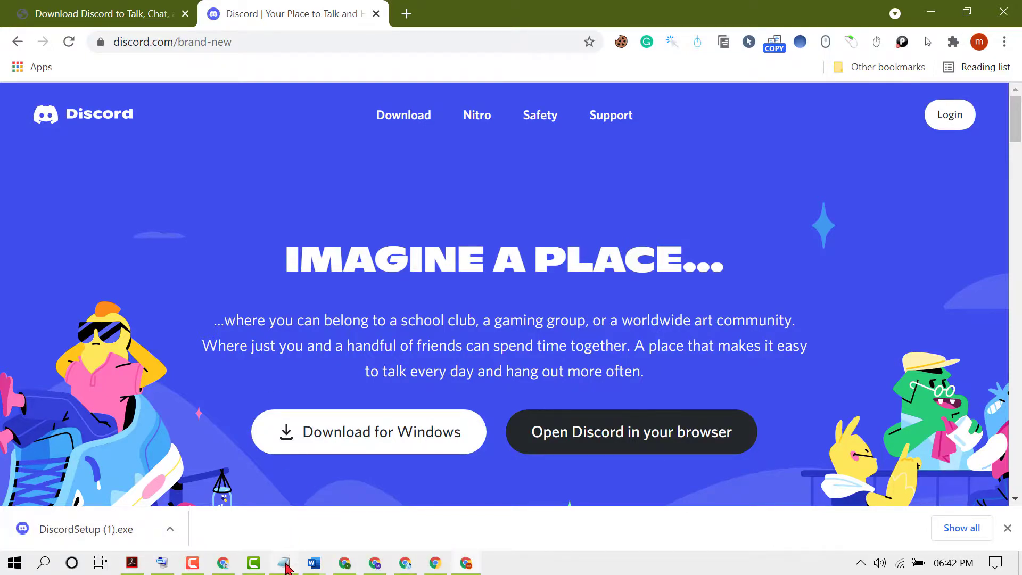
{"action": "left_click", "coordinate": [283, 563]}
{"action": "scroll", "coordinate": [692, 258], "scroll_direction": "down", "scroll_amount": 15}
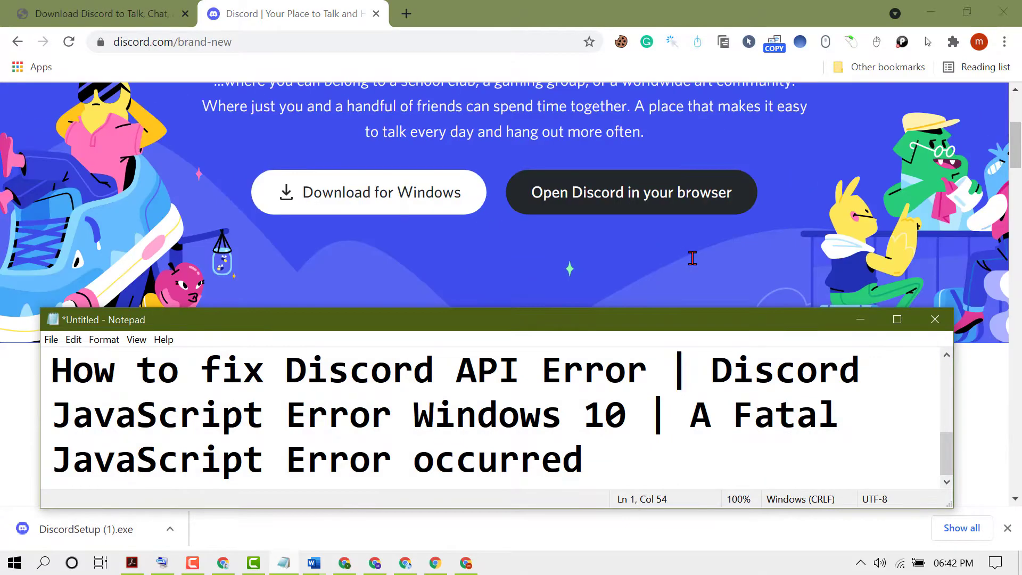
{"action": "scroll", "coordinate": [692, 258], "scroll_direction": "down", "scroll_amount": 5}
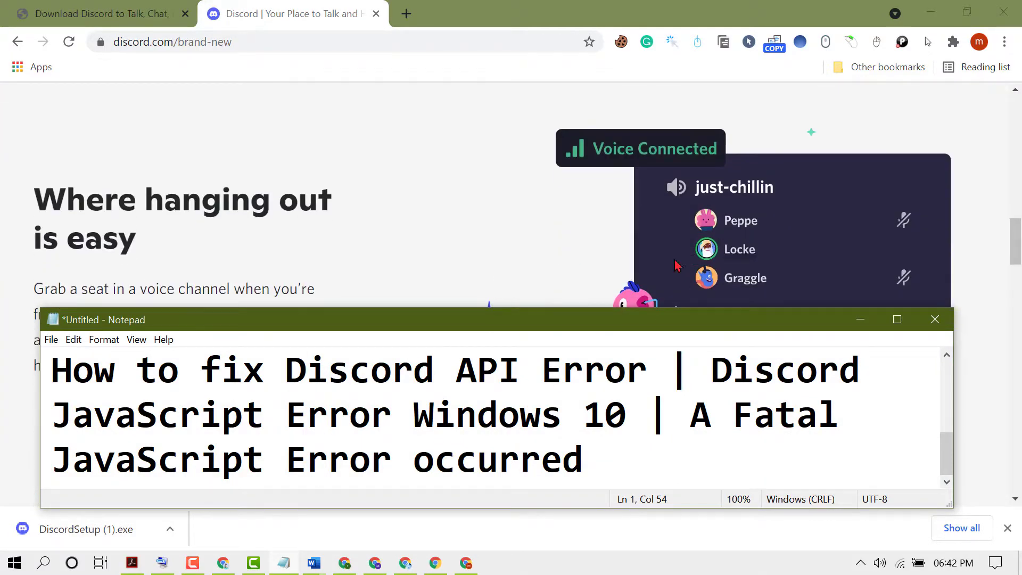
{"action": "scroll", "coordinate": [796, 254], "scroll_direction": "down", "scroll_amount": 10}
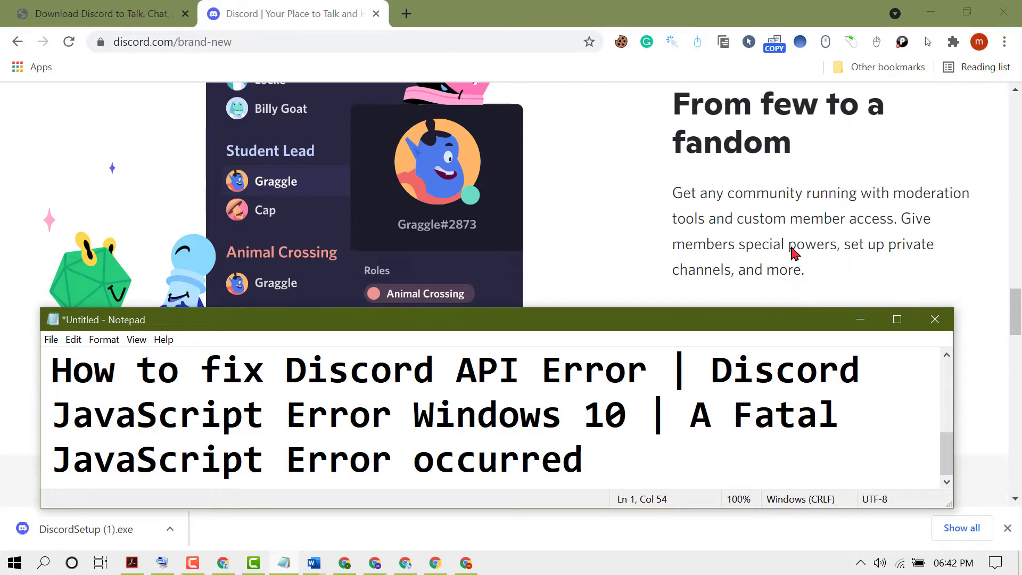
{"action": "scroll", "coordinate": [795, 253], "scroll_direction": "down", "scroll_amount": 10}
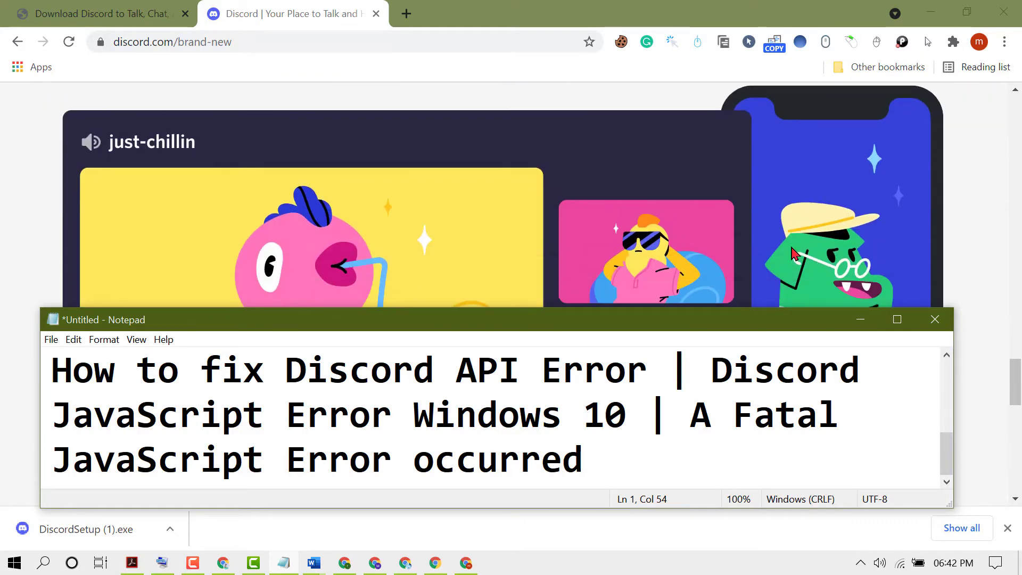